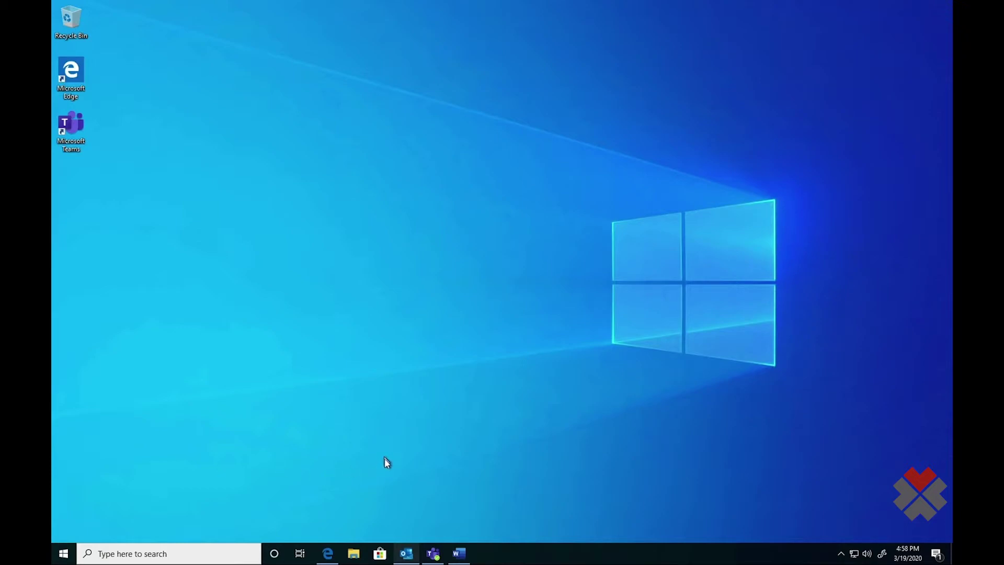
Bring up the Outlook inbox, and switch to the Microsoft Teams window
left_click(405, 556)
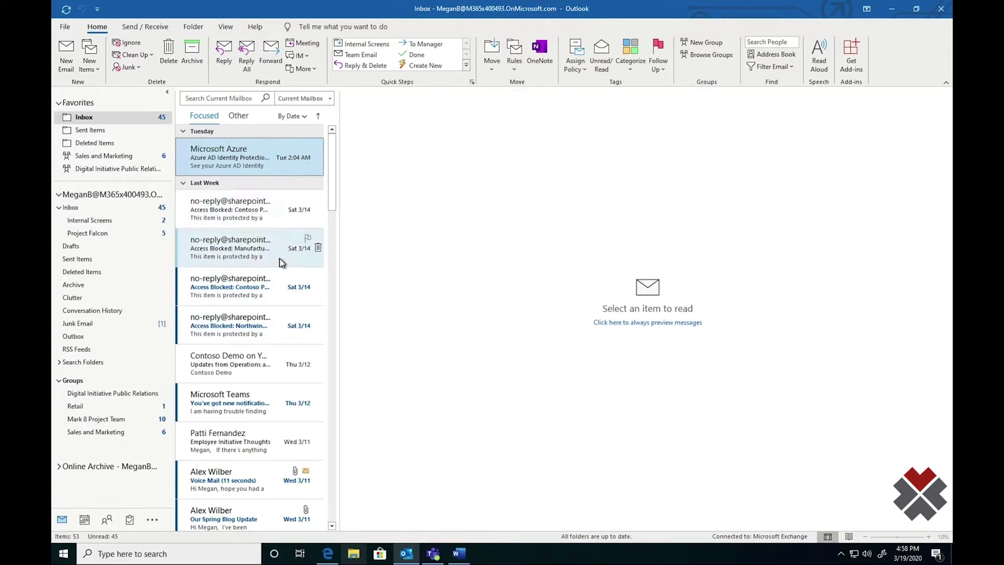
mouse_move(440, 562)
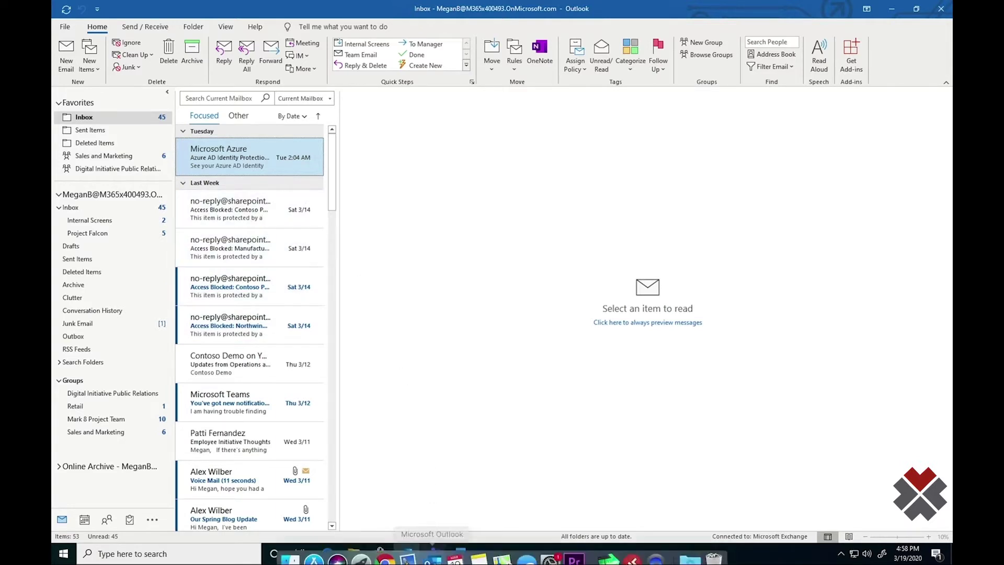
left_click(432, 552)
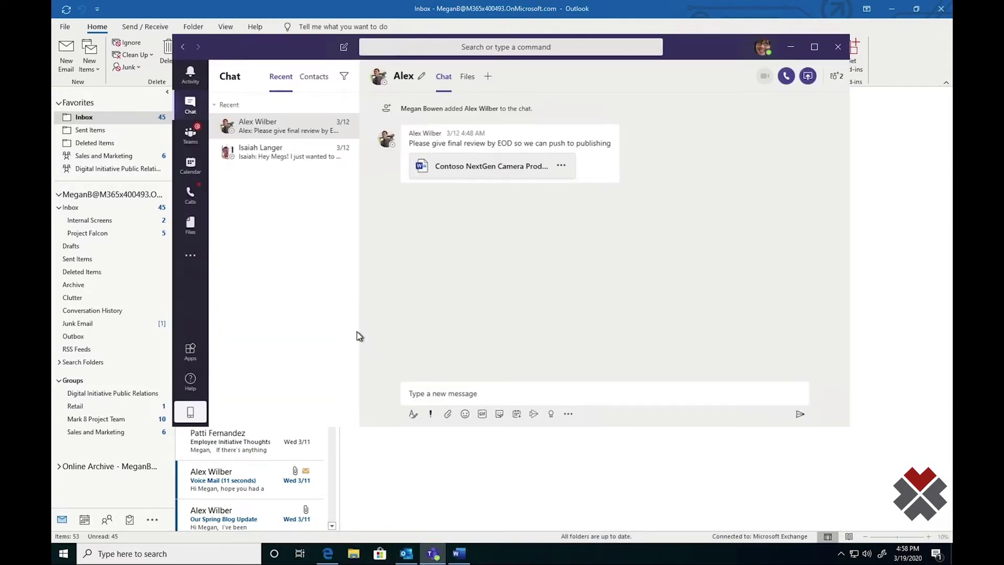
Send a "Hi" greeting followed by the contact's full name in the open one-on-one chat
left_click(446, 387)
type("Hi Alex Wilber")
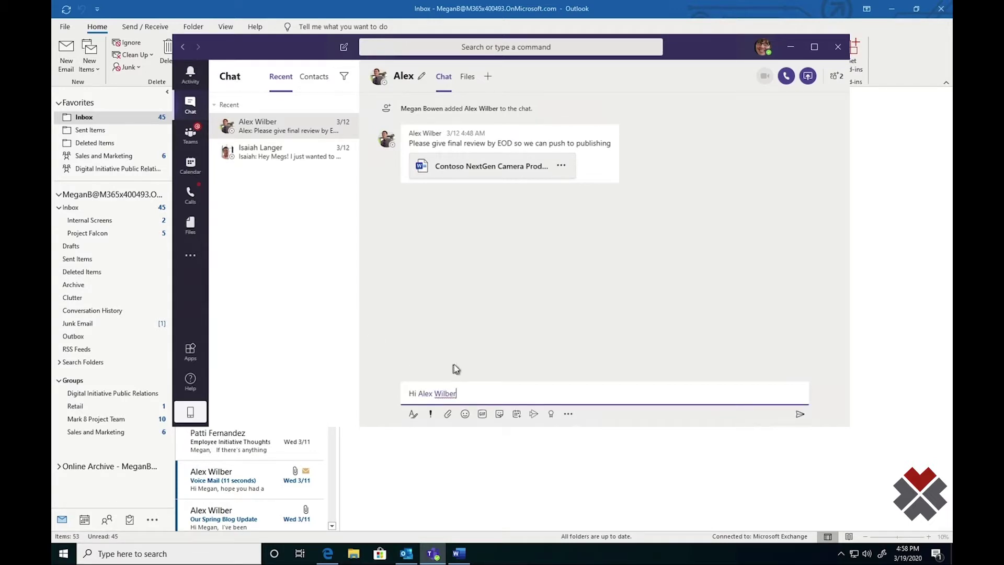
key("Return")
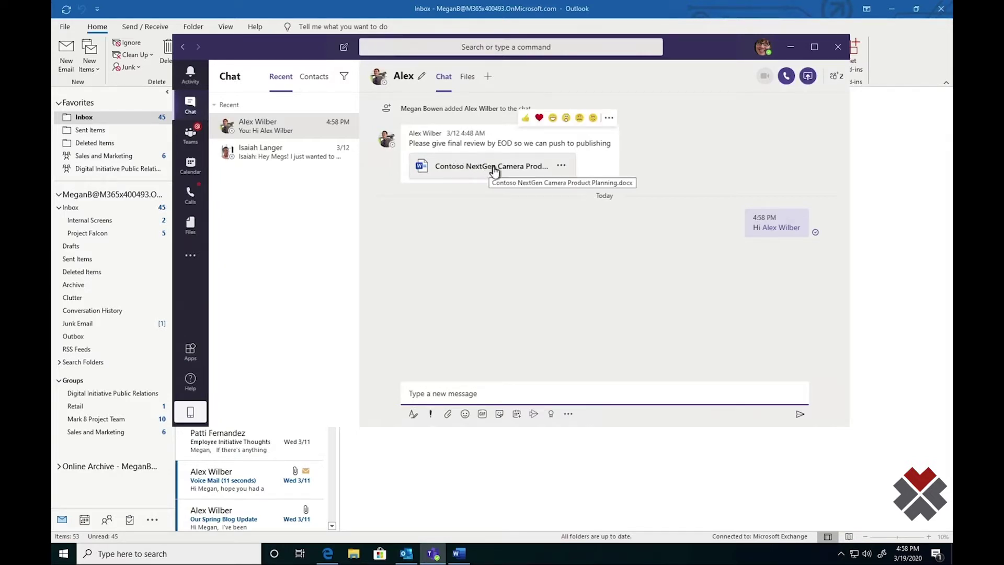
Add the first chat's contact to the other recent one-on-one chat without including the chat history
left_click(249, 153)
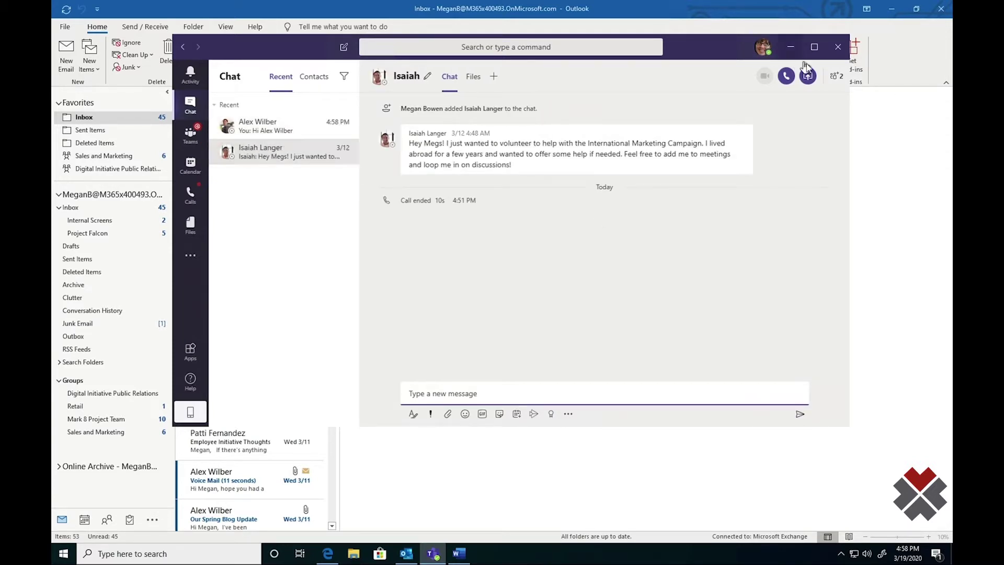
left_click(835, 76)
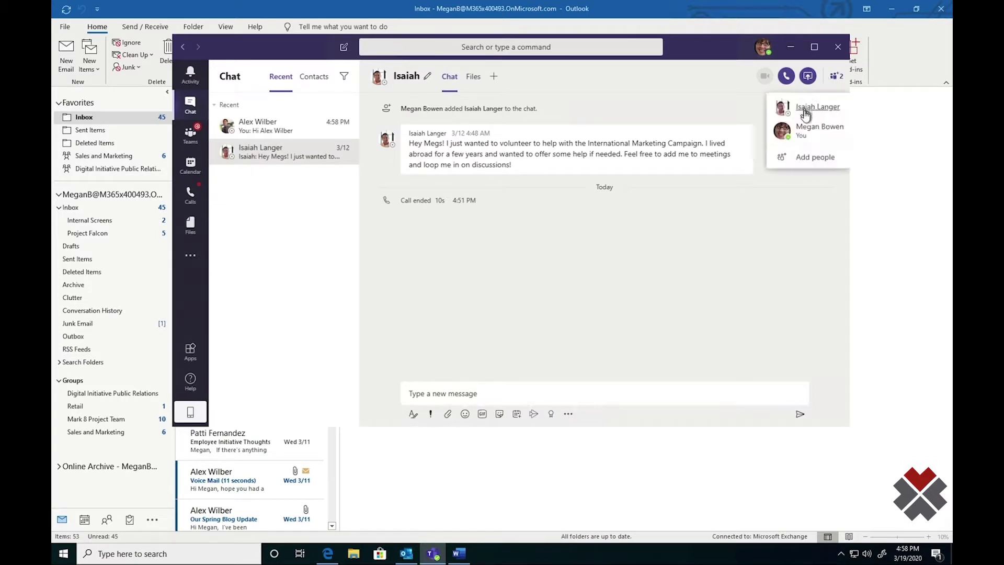
left_click(806, 158)
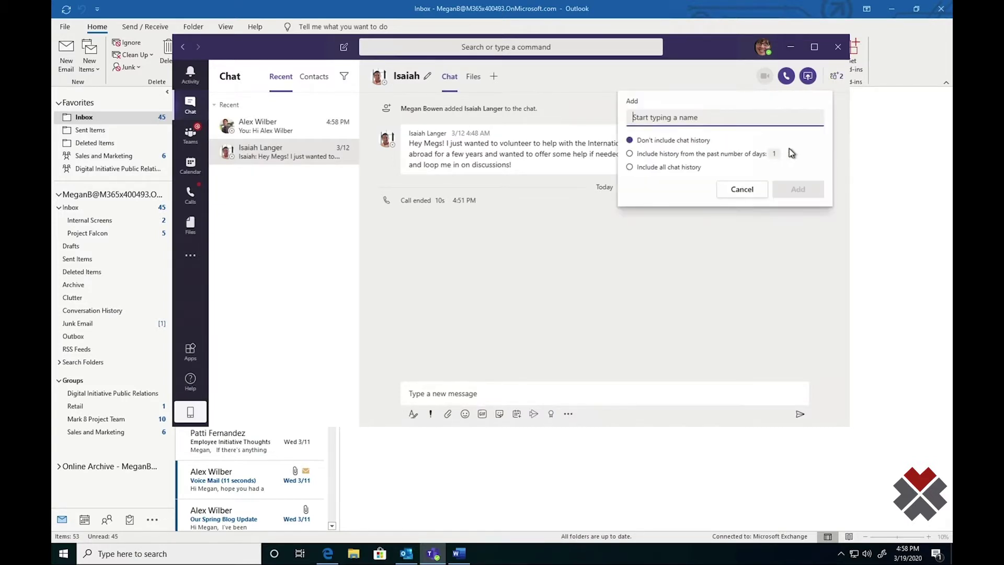
type("Alex")
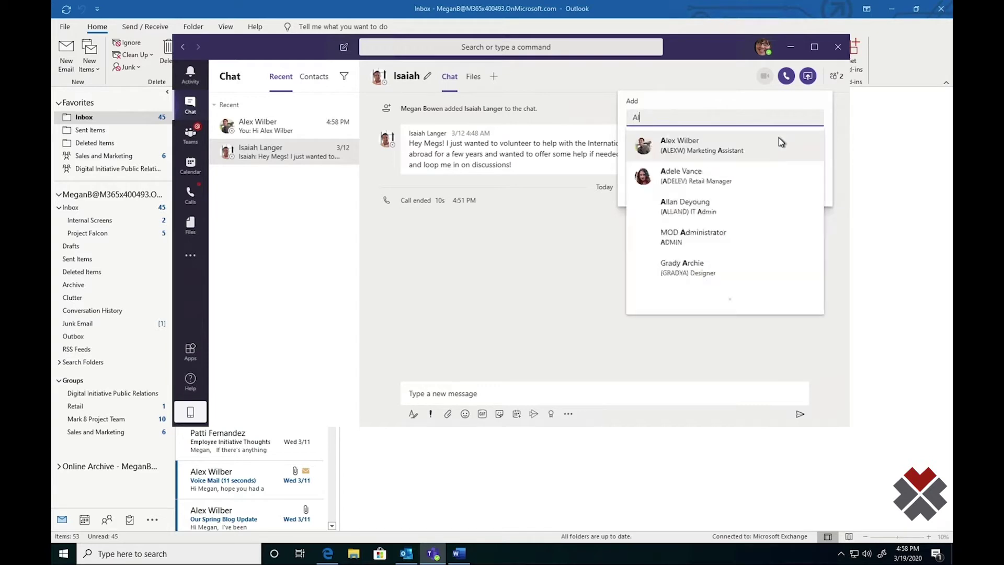
left_click(755, 146)
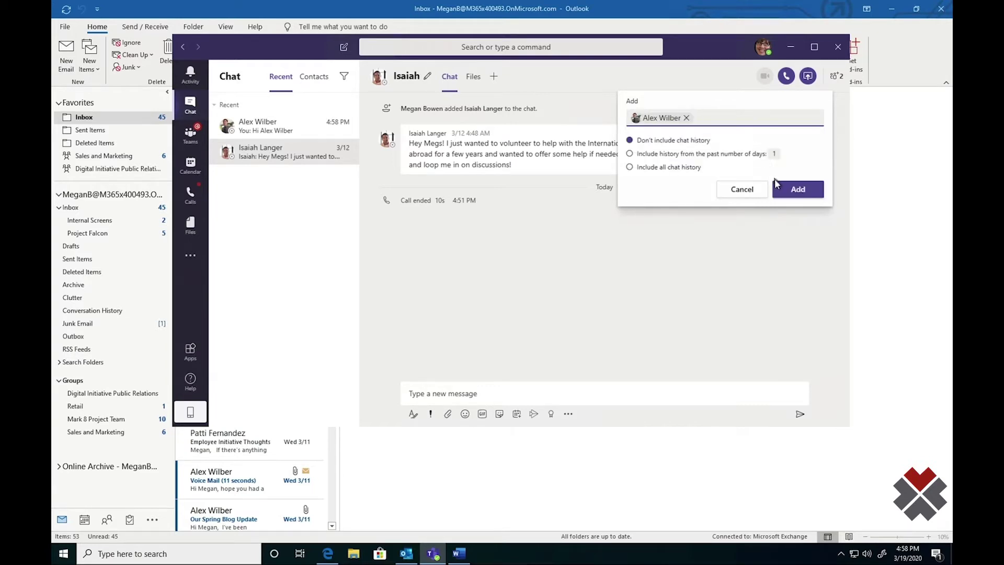
left_click(798, 189)
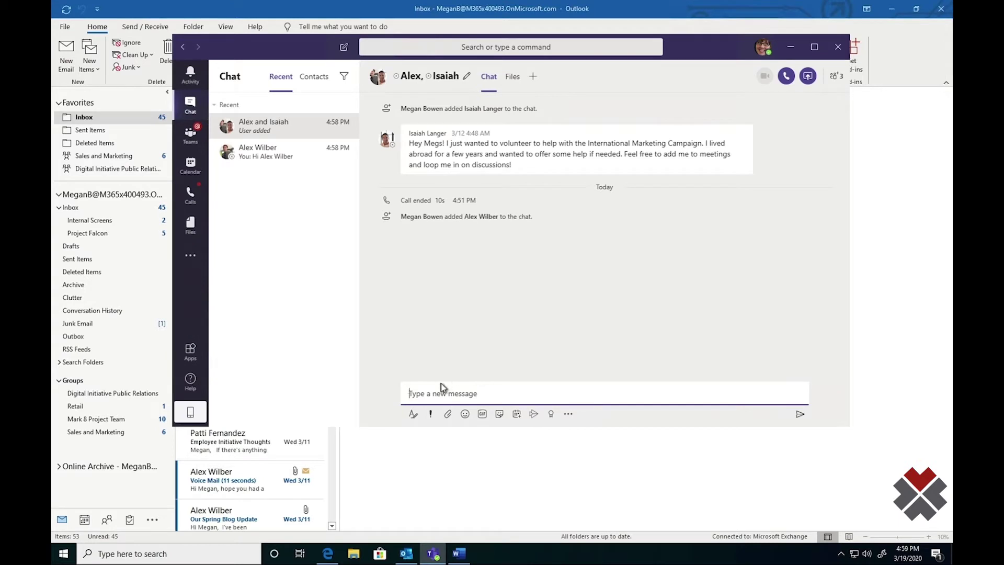
Send the message "Hi there" in the three-person group chat
type("H")
type("i there")
key("Return")
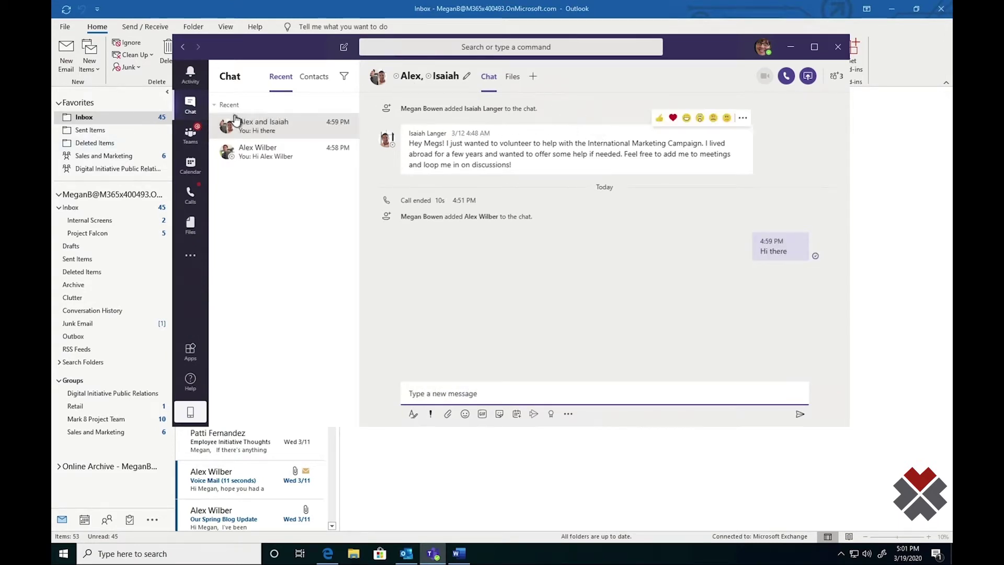
Post "Start conversation" as a new conversation in the Contoso team's General channel
left_click(198, 137)
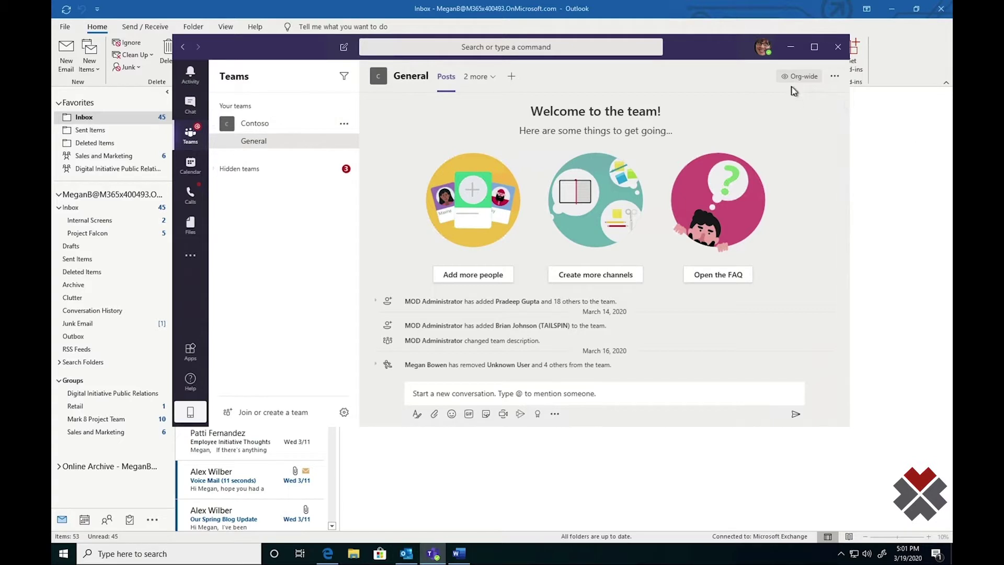
mouse_move(799, 79)
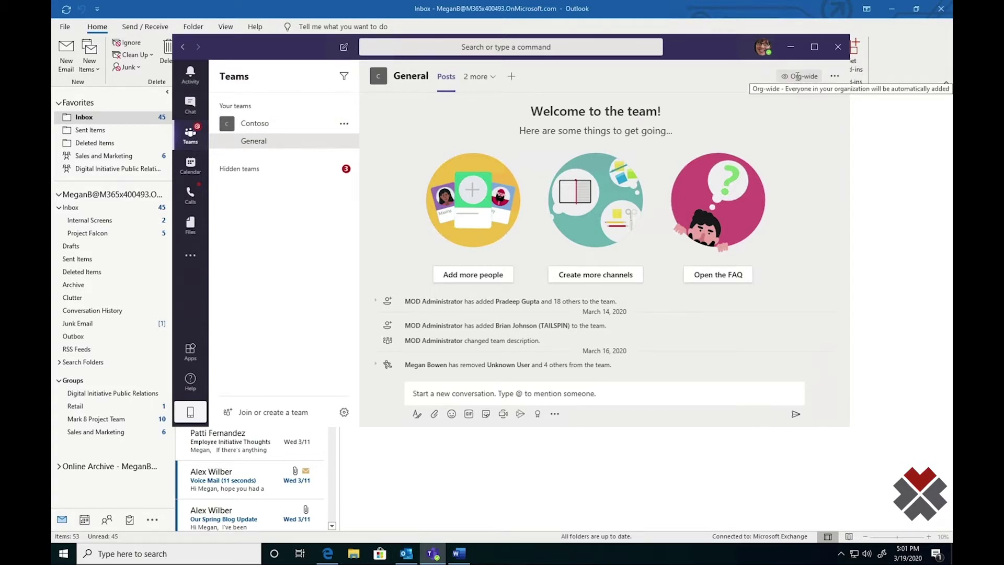
left_click(459, 391)
type("Star")
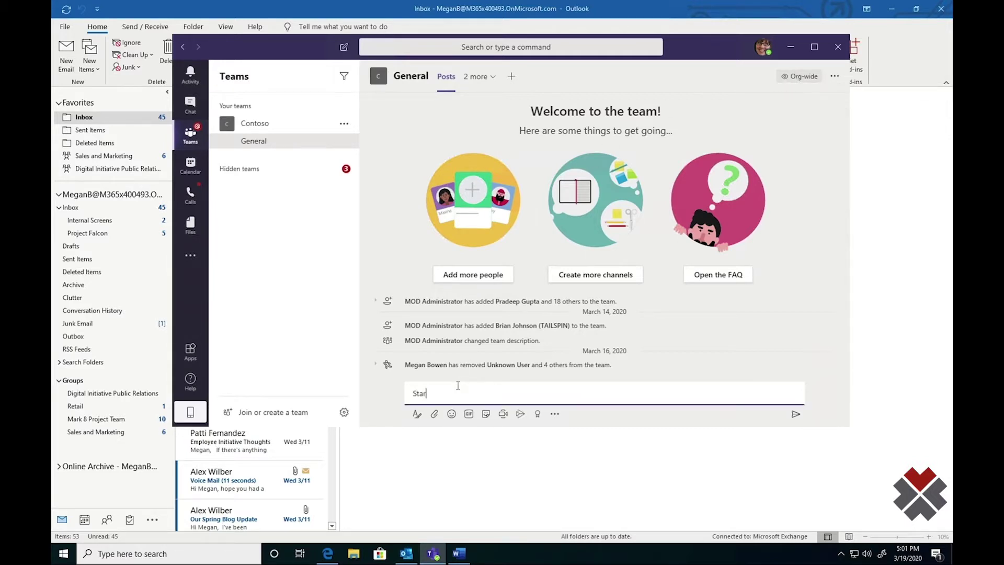
type("t conversation")
key("Return")
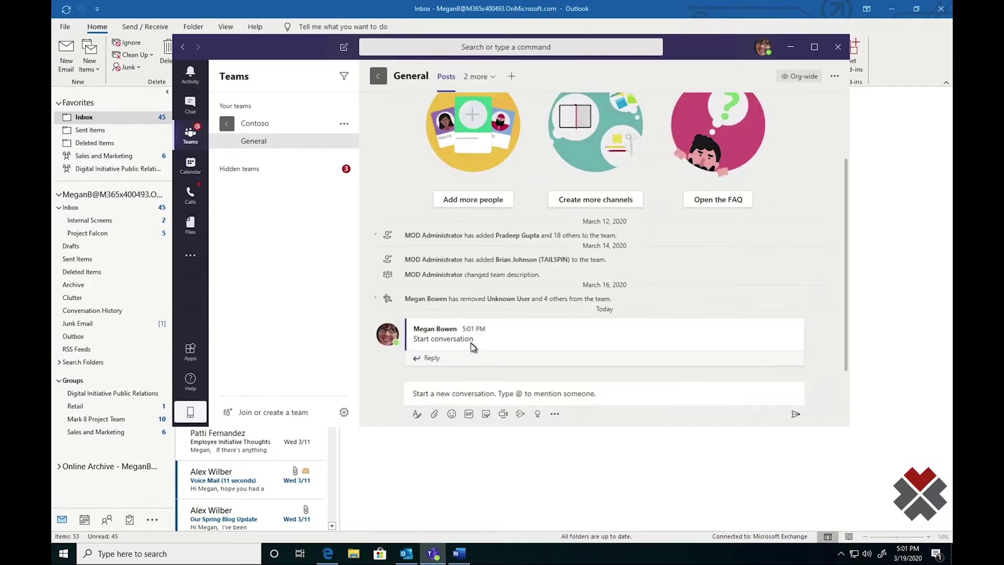
Answer the "Start conversation" post in its thread with the text "Reply"
left_click(472, 353)
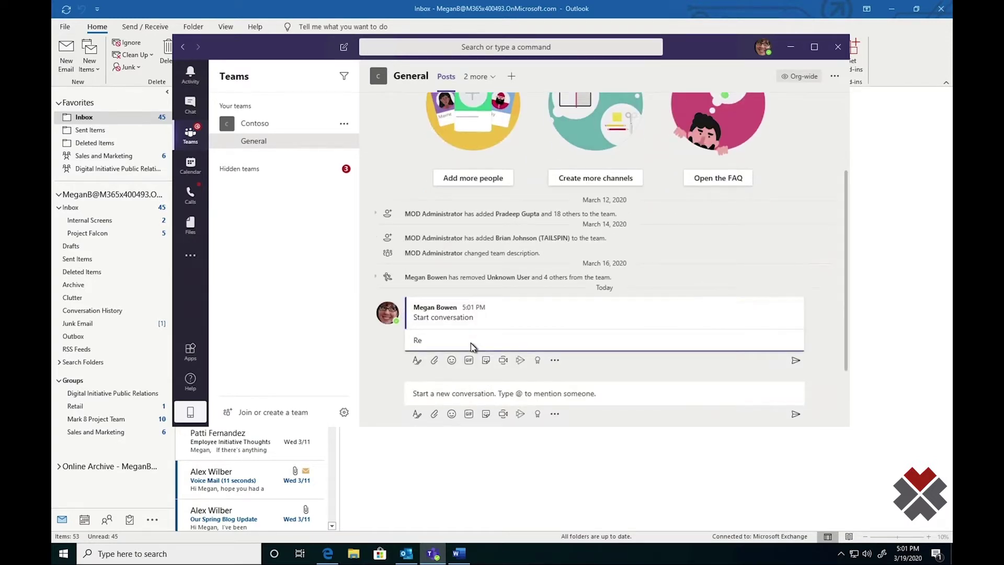
type("Reply")
key("Return")
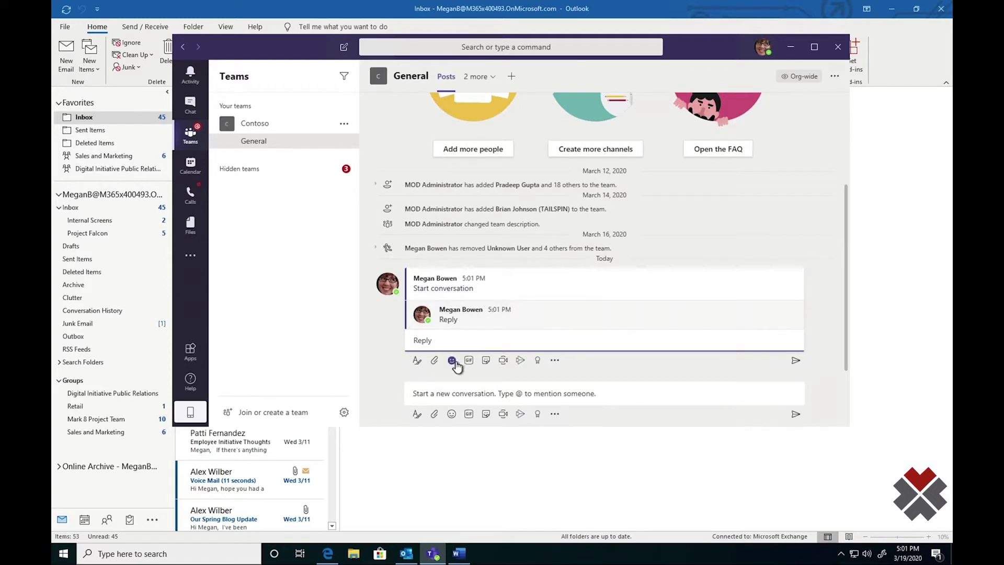
Search the GIFs for "fun" and post the "FUN, FUN, FUN!" GIF as a new conversation in the General channel
left_click(466, 412)
type("t")
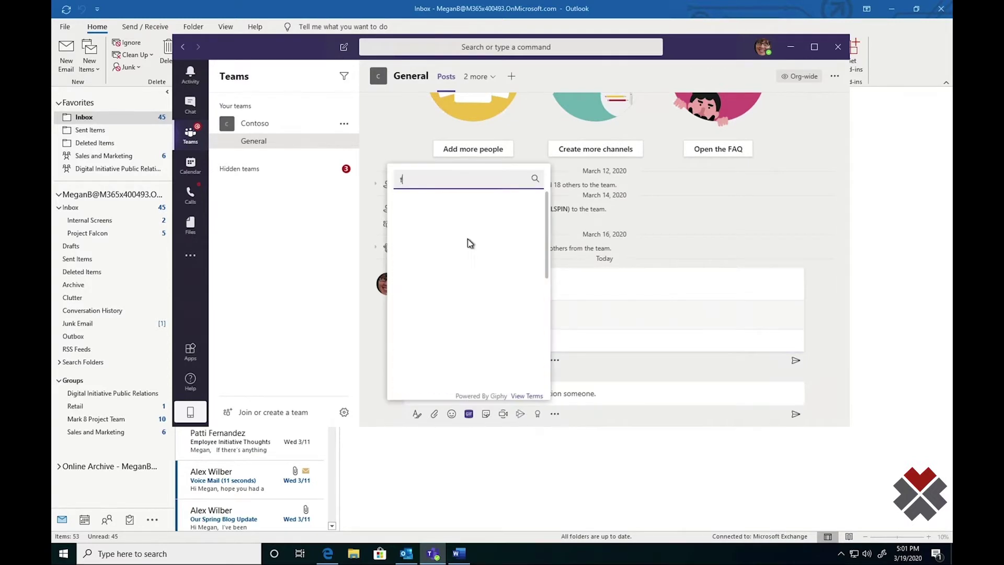
type("un")
left_click(429, 234)
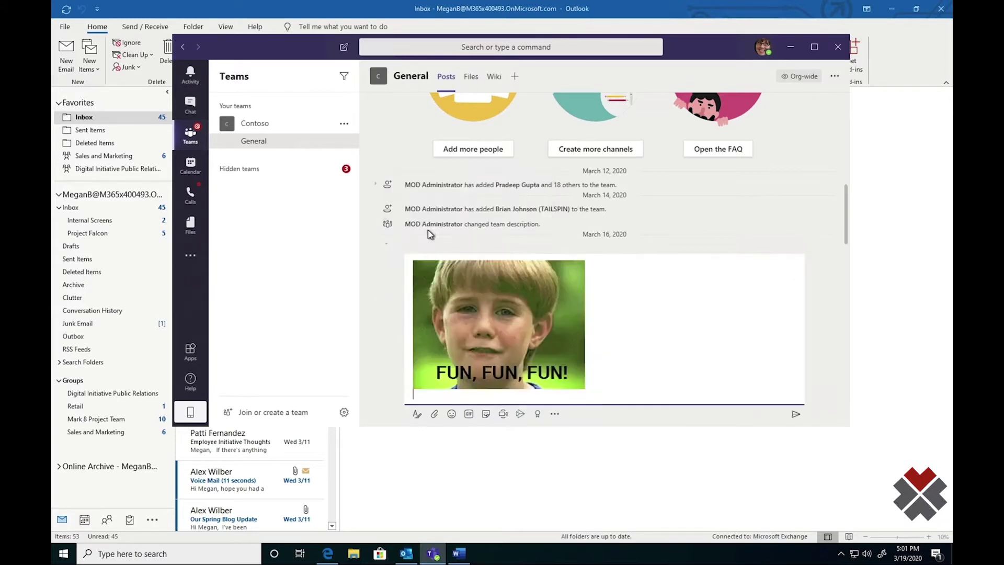
key("Return")
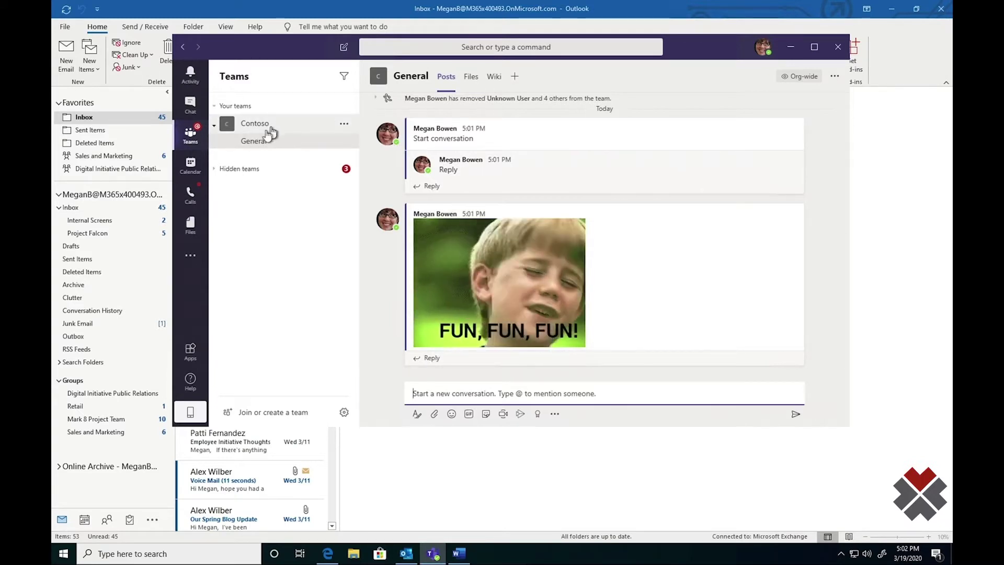
Open the files of the Design channel in the hidden Mark 8 Project Team and show the opening options for XT1050 Usability test 2.3.docx
left_click(218, 170)
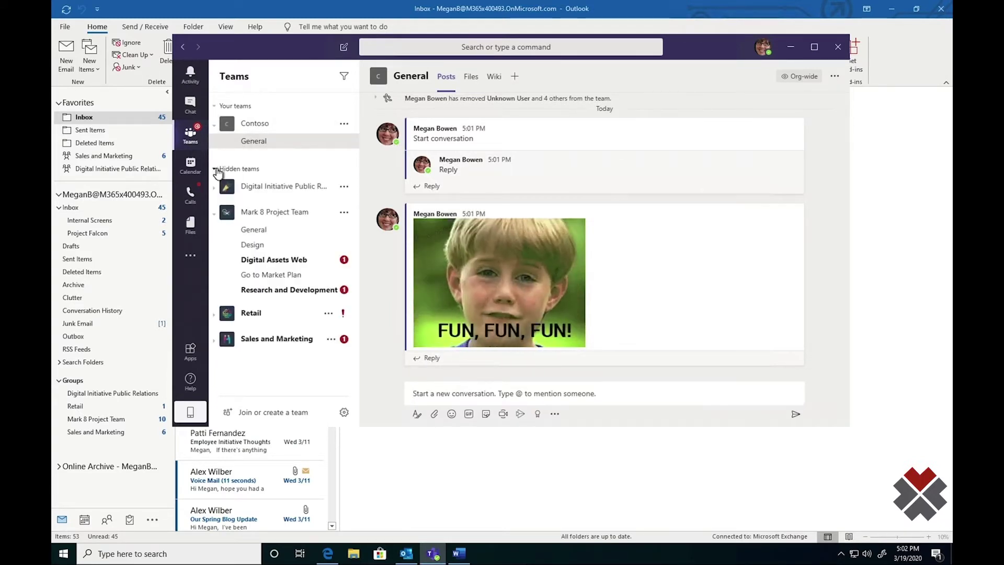
left_click(265, 230)
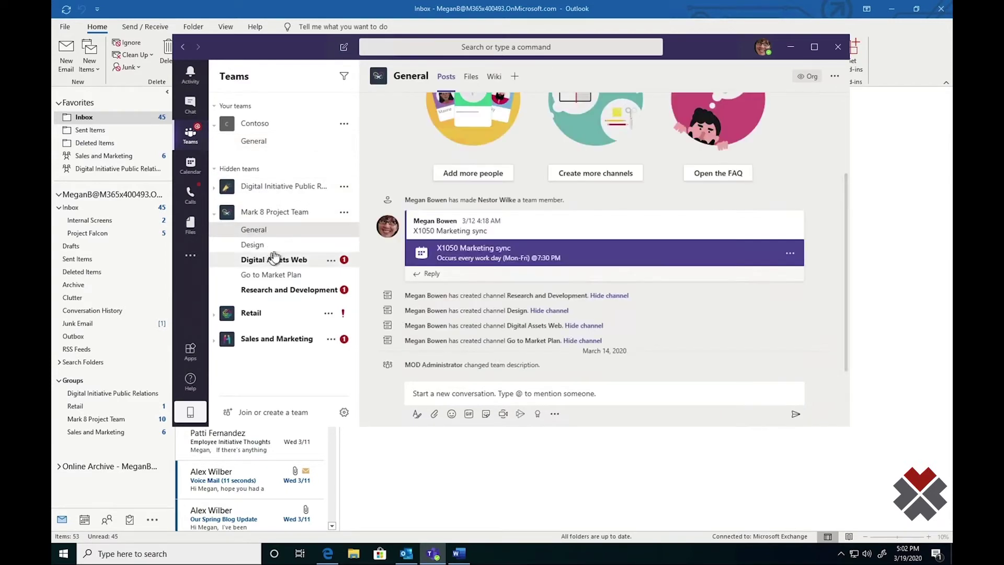
left_click(274, 248)
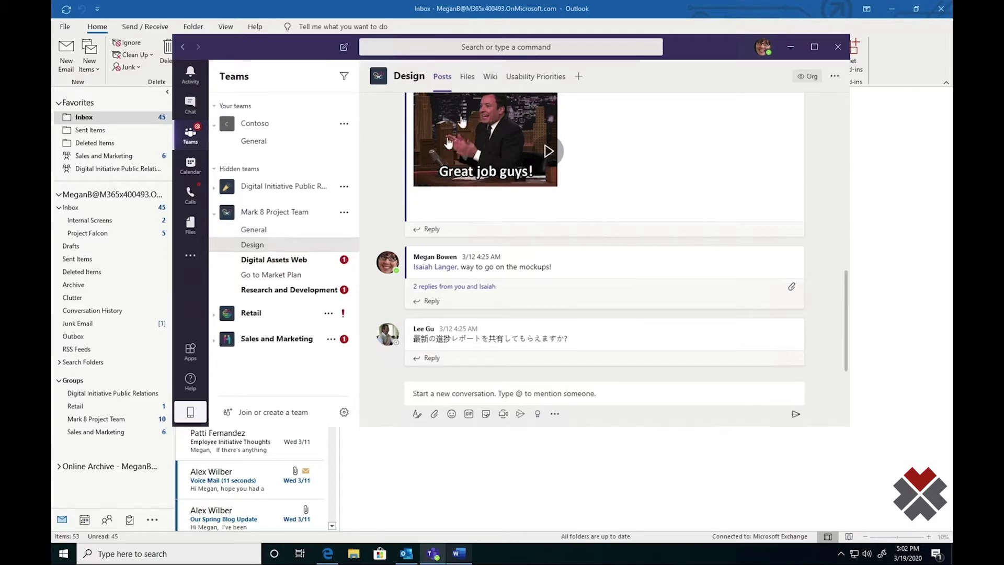
left_click(469, 85)
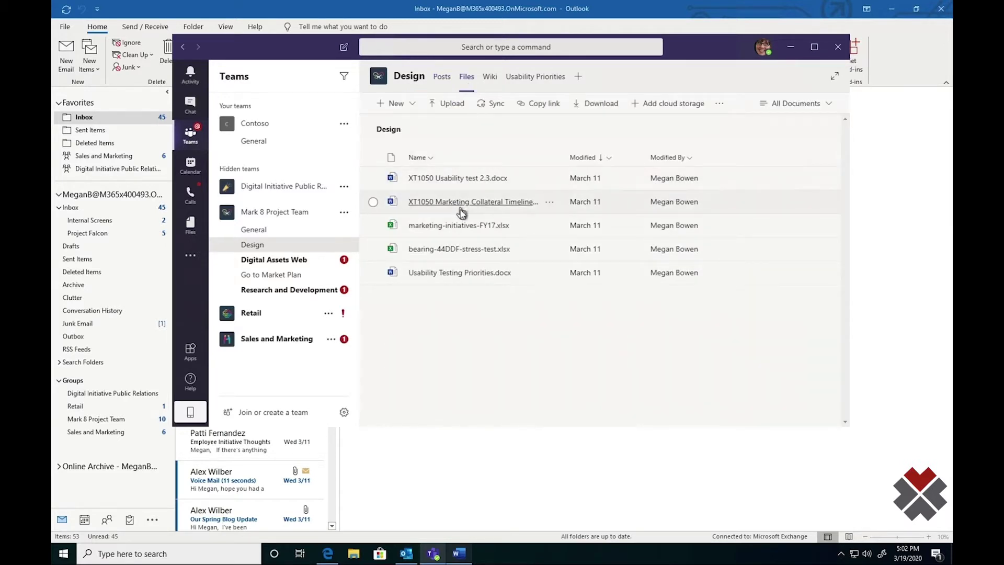
left_click(550, 181)
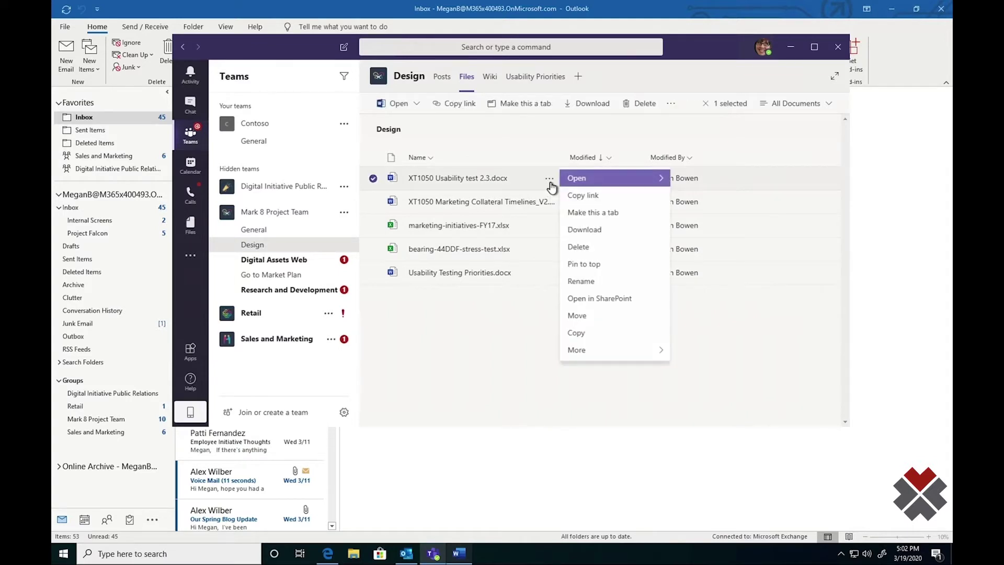
mouse_move(599, 189)
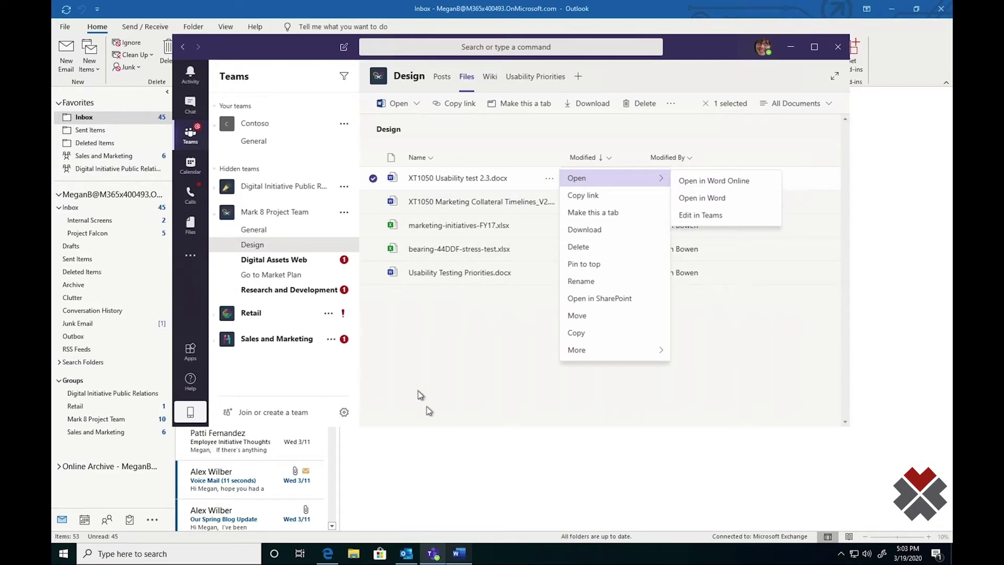
Switch to Word to look through the XT1050 Usability test 2.3 document and its AutoSave setting, and close the document
left_click(456, 552)
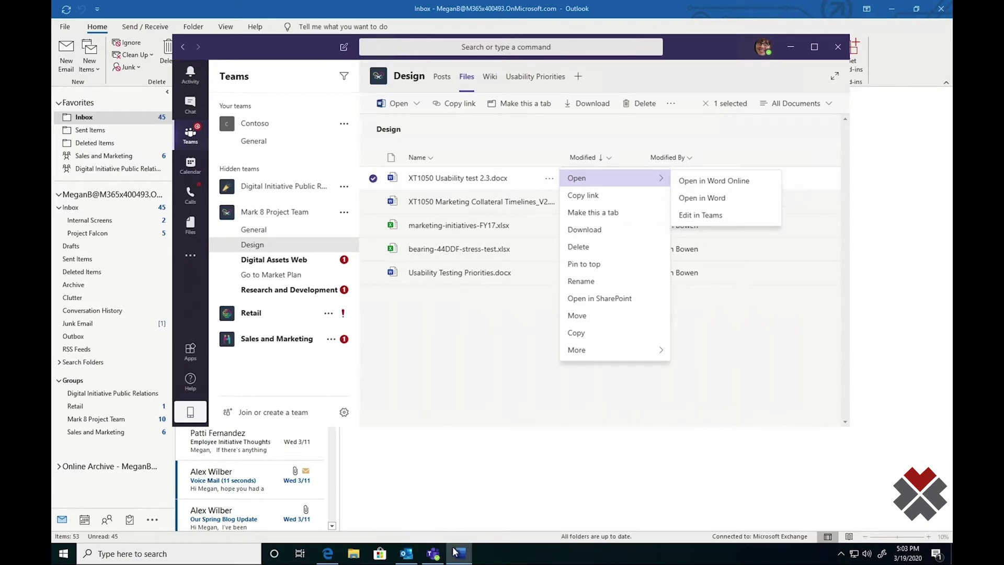
scroll(480, 319, "down", 20)
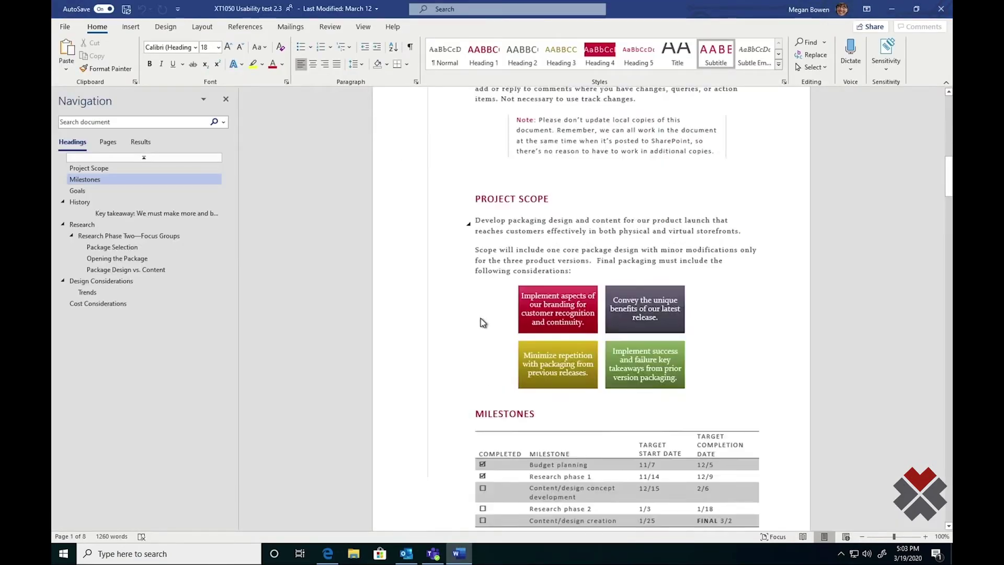
scroll(482, 316, "down", 6)
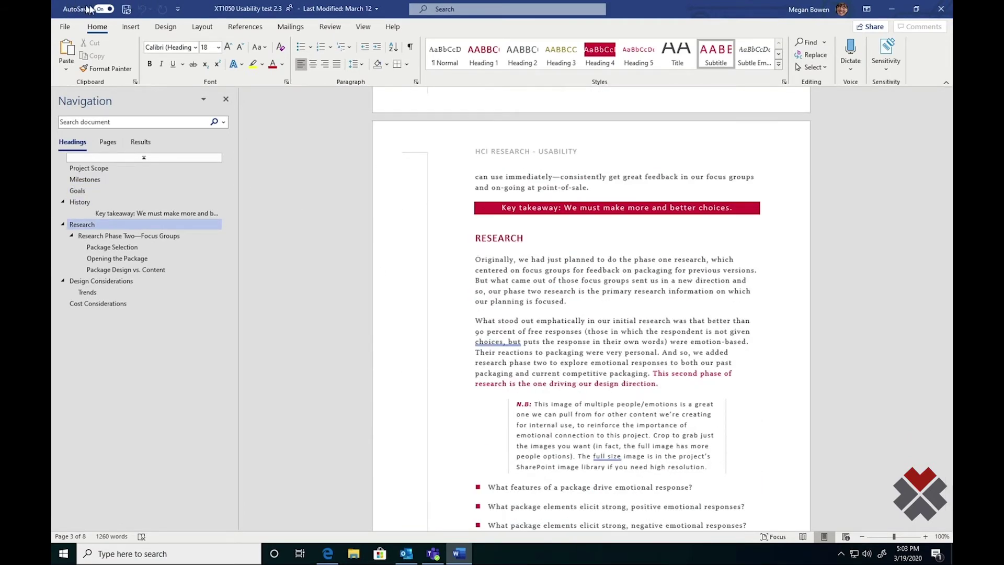
left_click(102, 9)
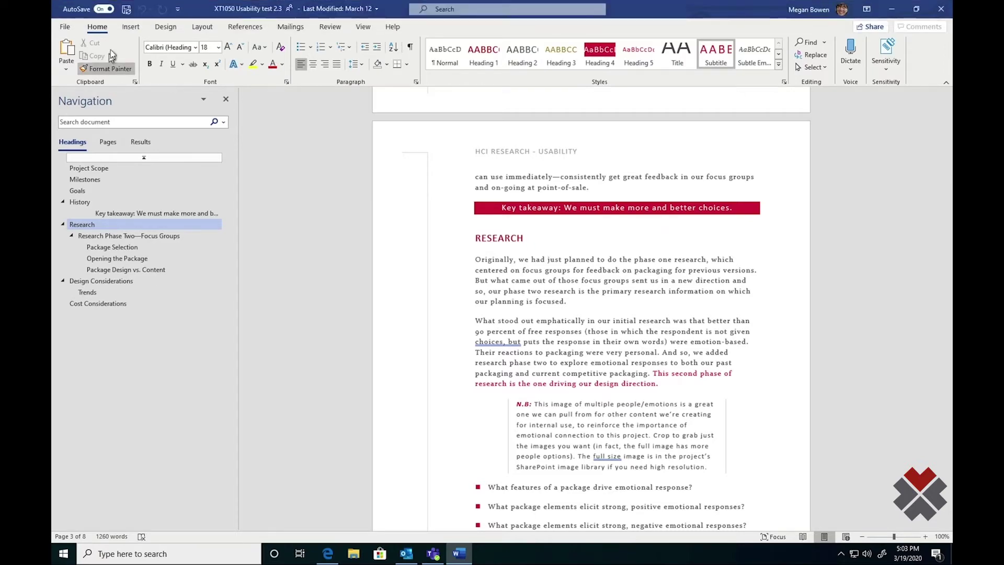
scroll(813, 494, "up", 5)
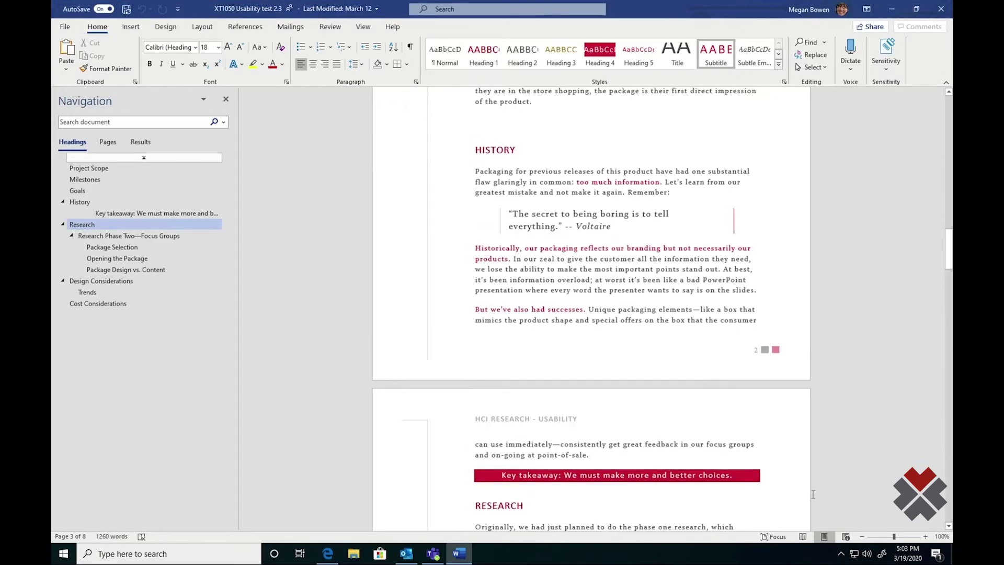
scroll(813, 494, "up", 20)
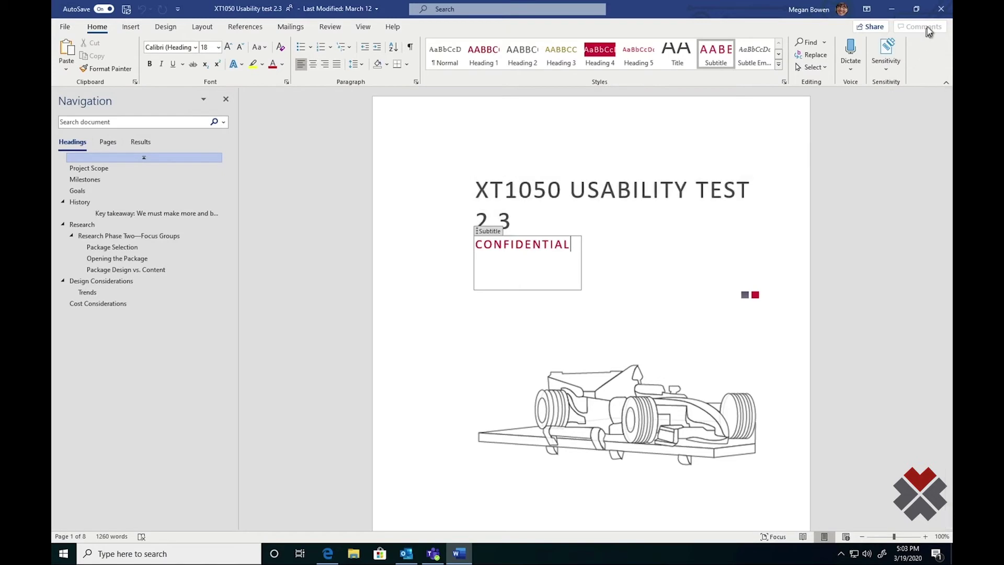
left_click(940, 8)
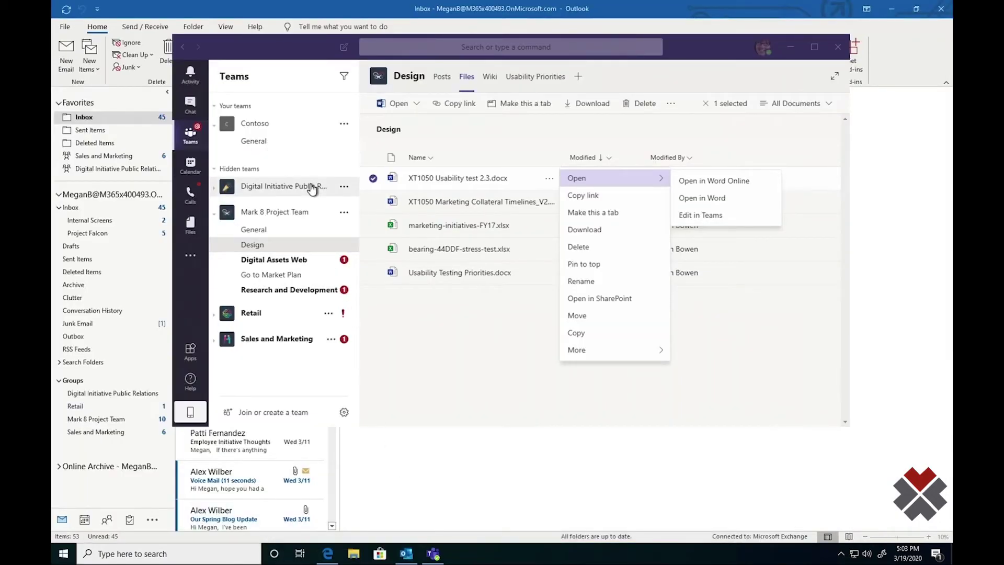
Start a new announcement in the General channel of the Mark 8 Project Team
left_click(295, 189)
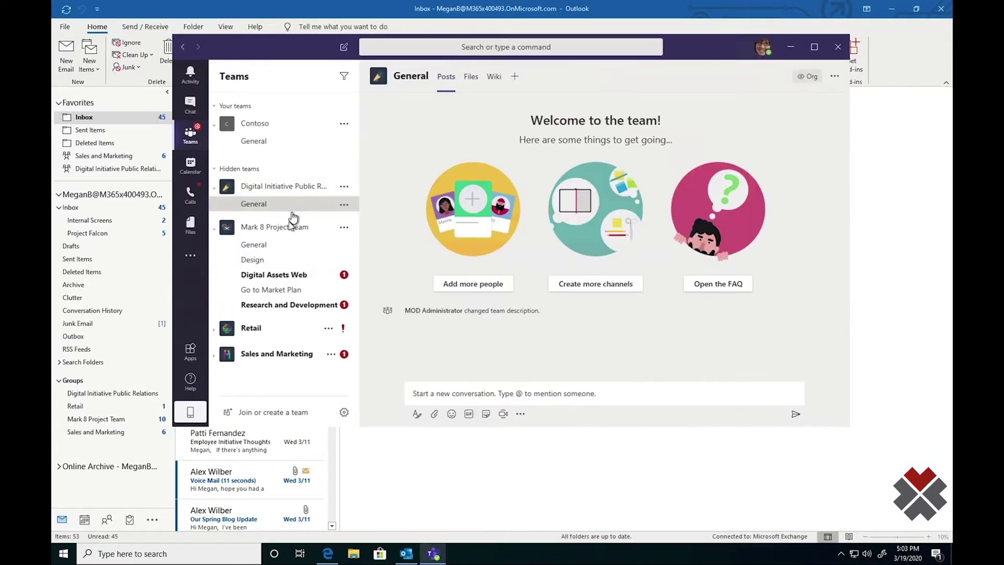
left_click(281, 248)
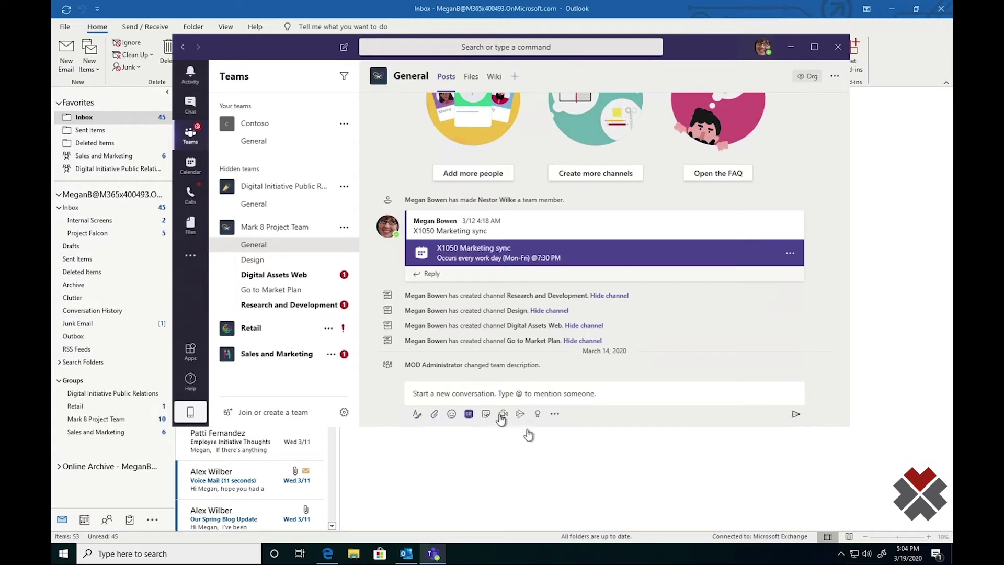
left_click(416, 414)
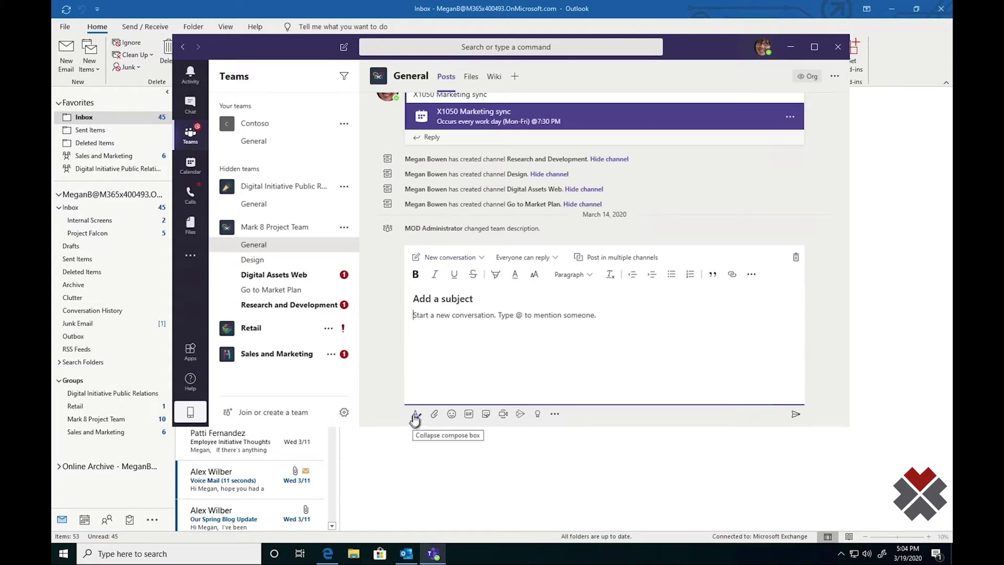
left_click(470, 261)
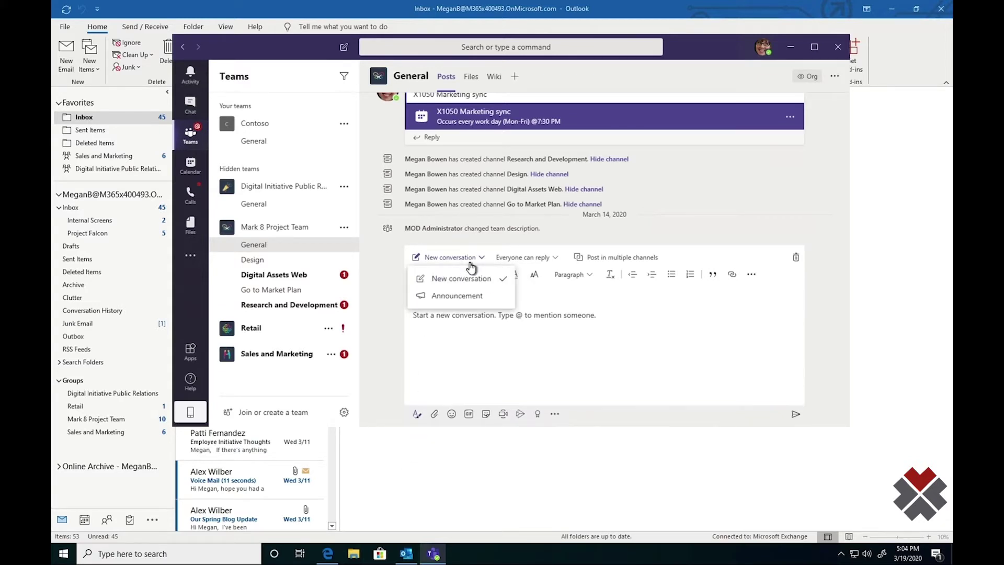
left_click(456, 296)
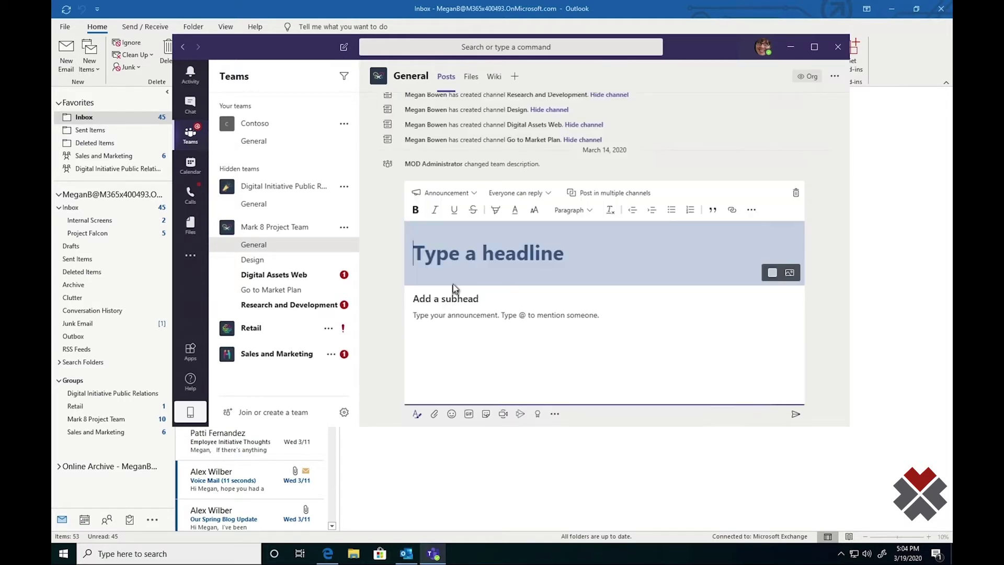
Give the announcement the headline "We're working from home" and the body text "Working from home habits will be shared by HR"
type("We're")
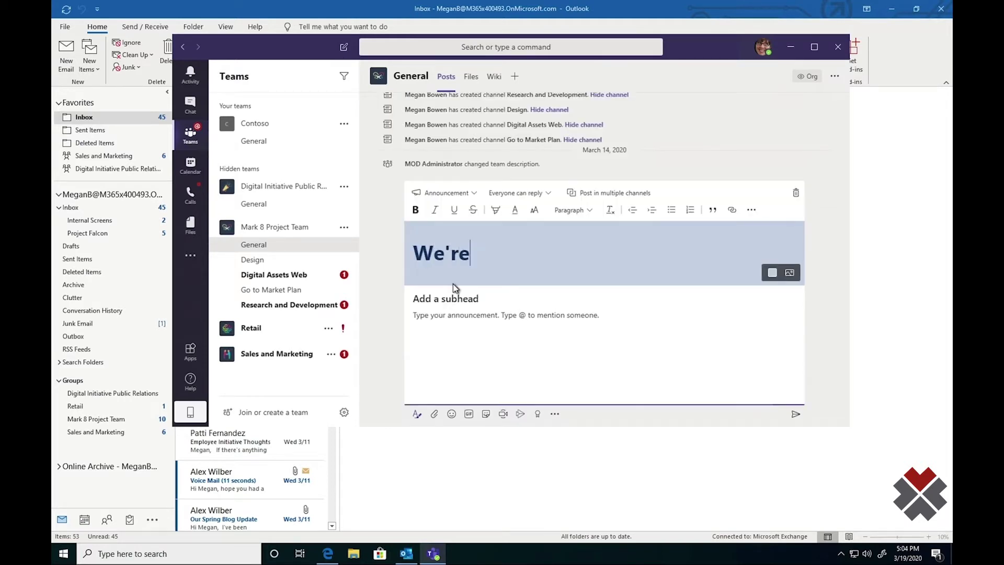
type(" working from home")
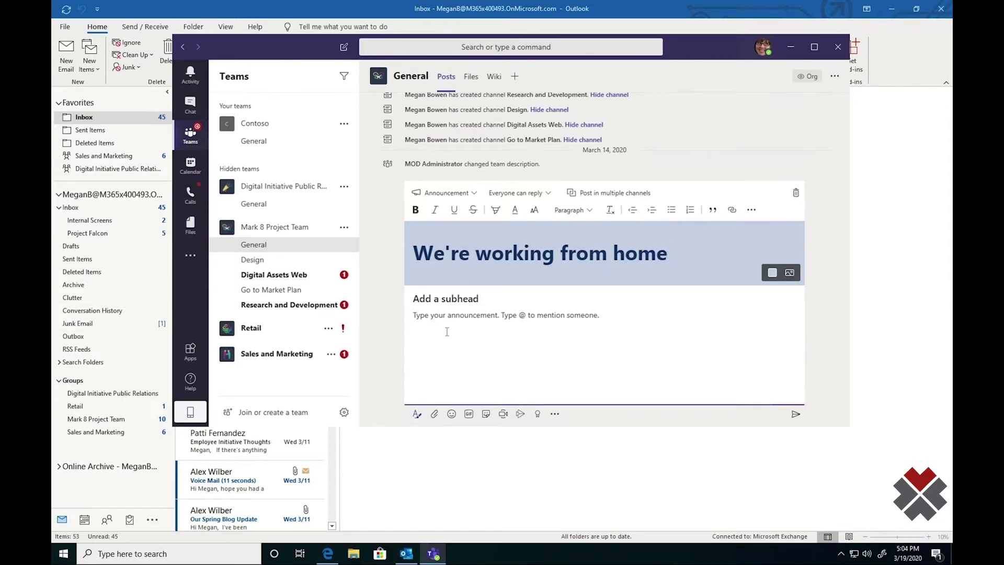
type("Working from home habits will")
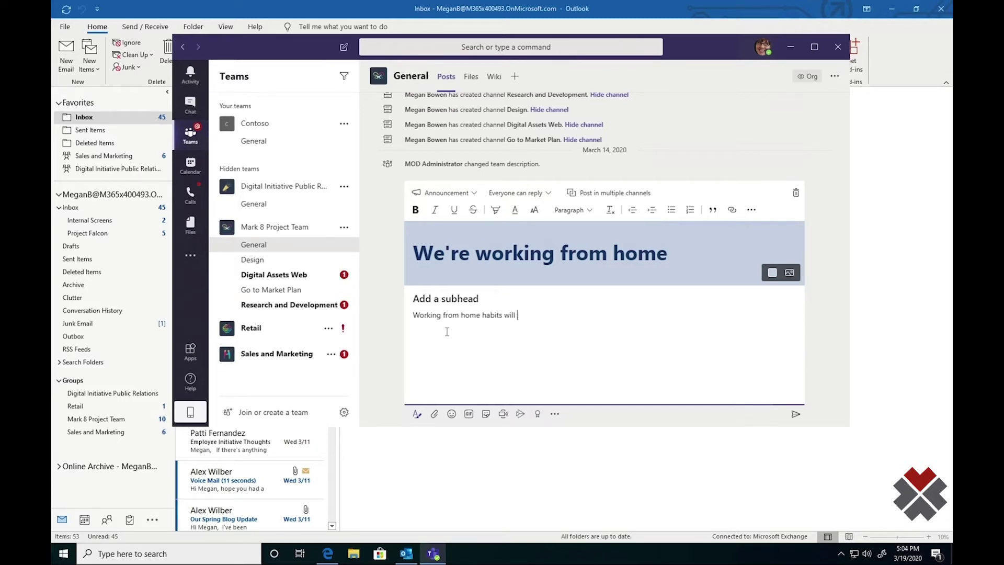
type("ared by HR")
Post the announcement marked as important, with replies limited to you and moderators
left_click(751, 211)
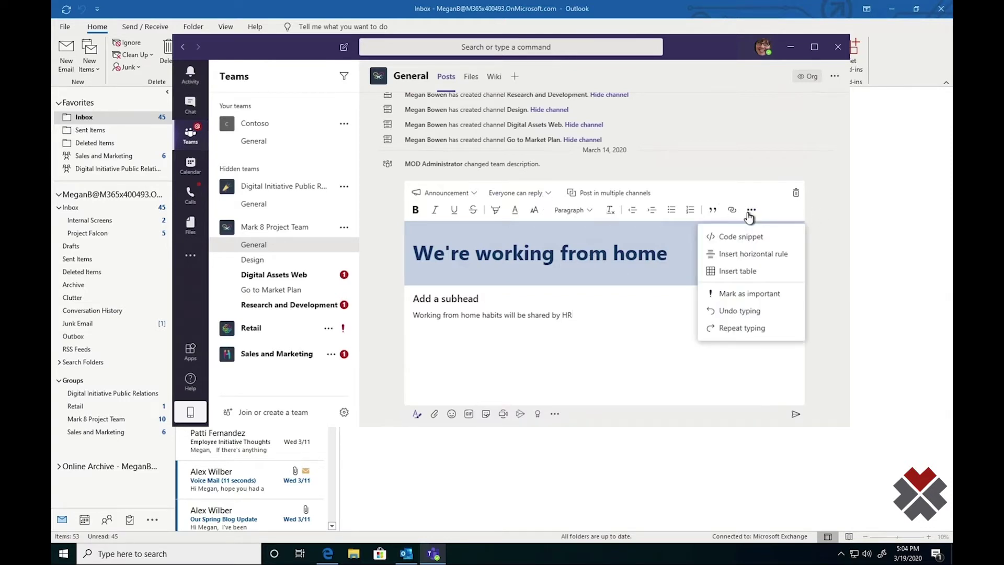
left_click(756, 294)
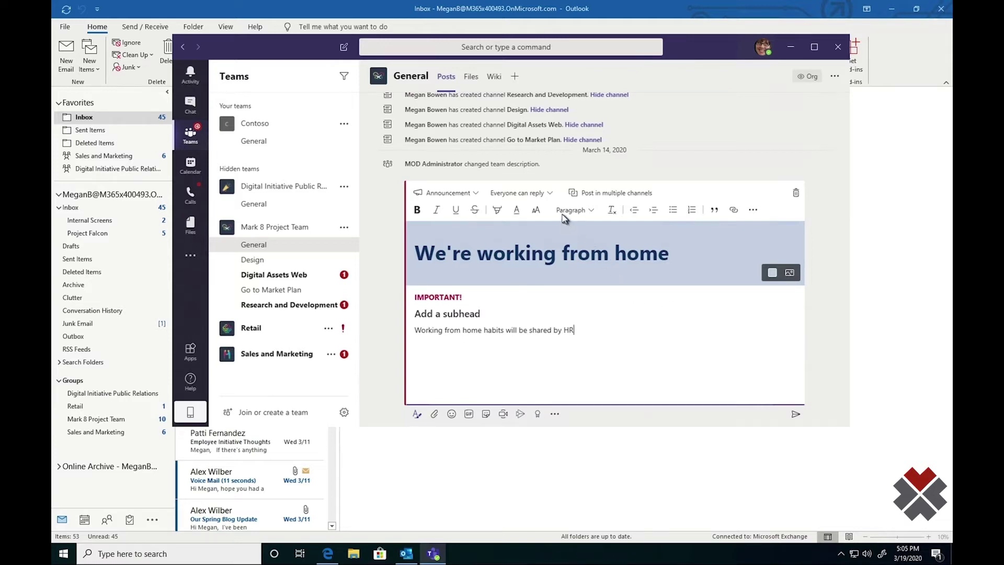
left_click(547, 195)
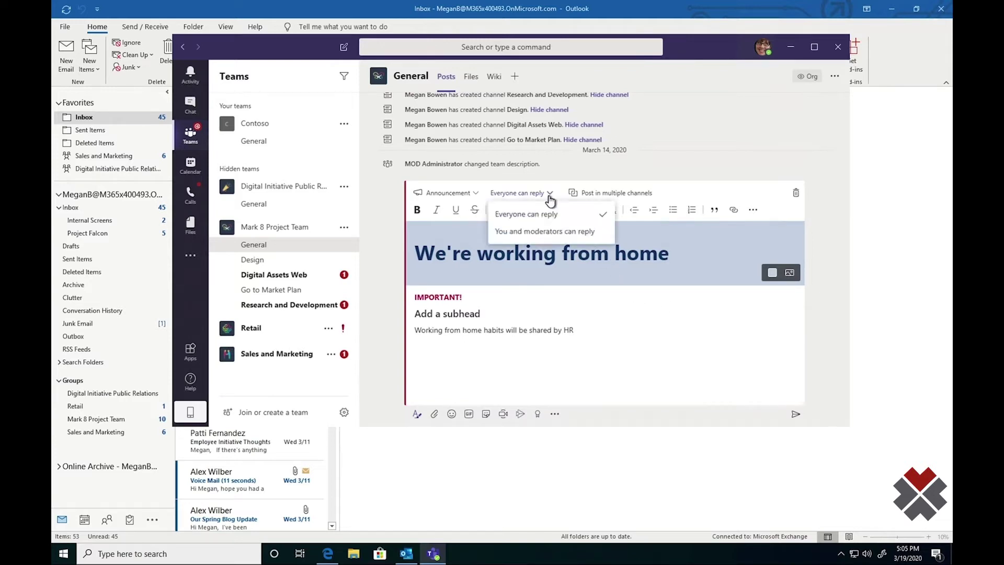
left_click(553, 232)
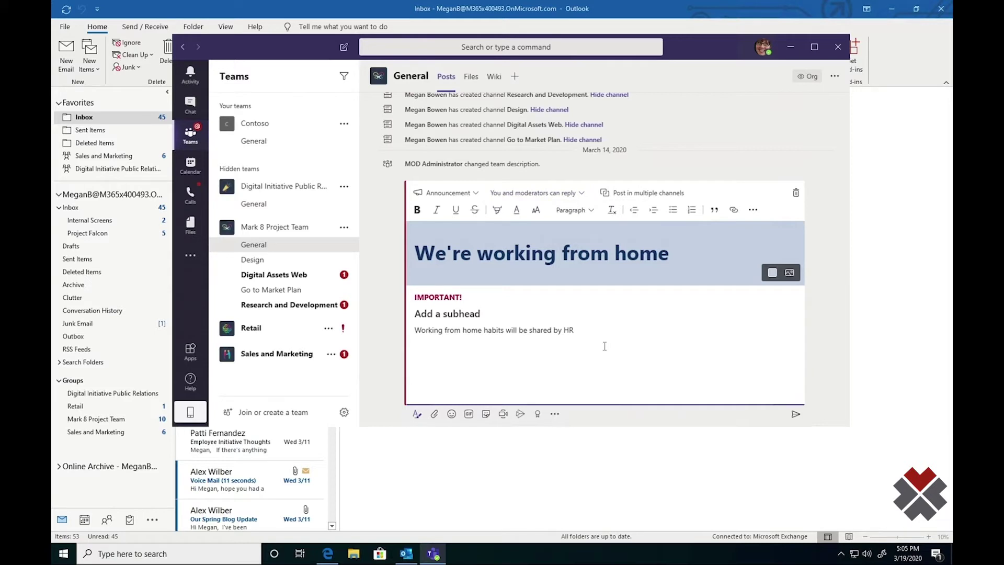
left_click(795, 414)
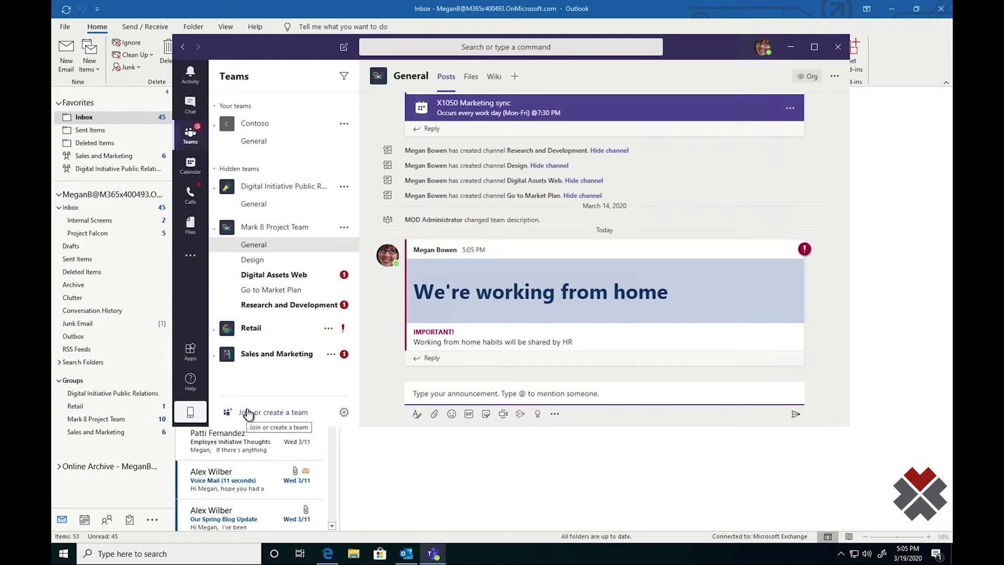
Look at the options for creating a team or joining one with a code, and return to Contoso's General channel
left_click(248, 413)
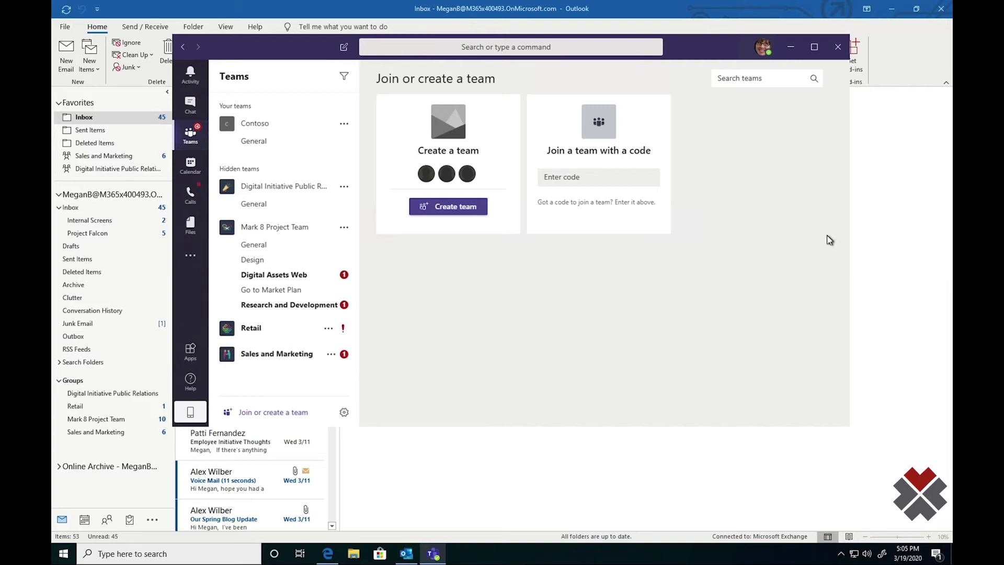
left_click(611, 184)
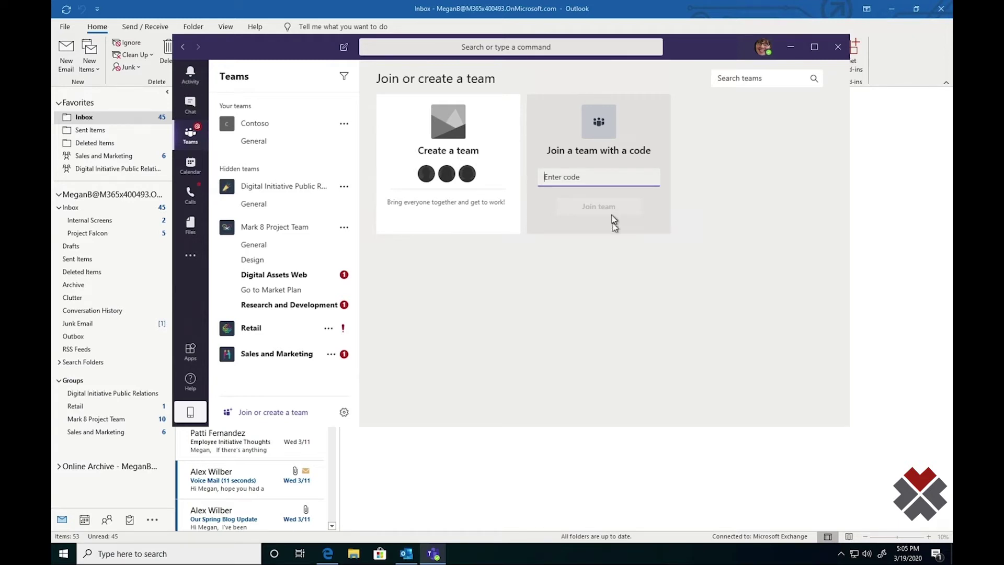
left_click(282, 141)
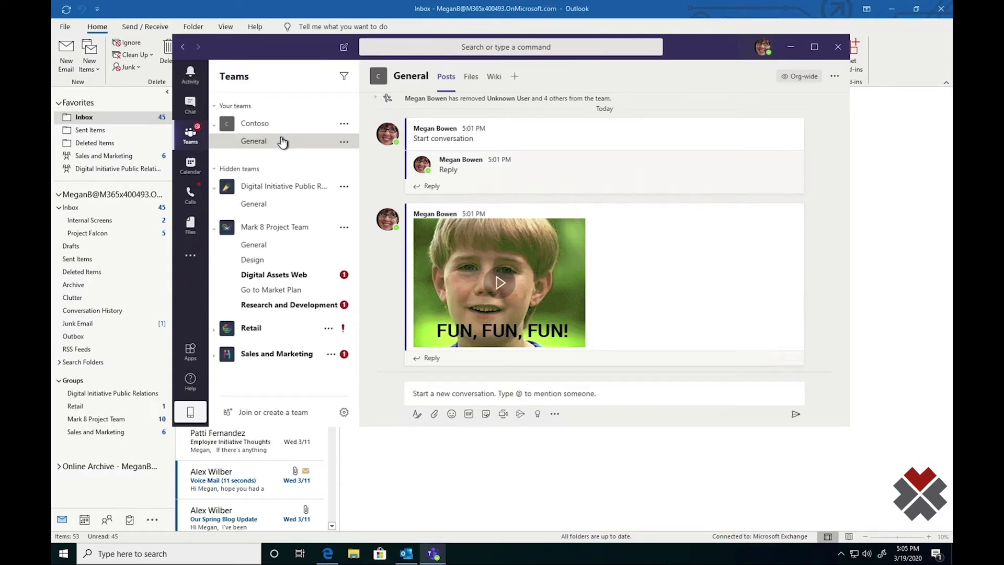
Compare the Teams work week calendar with the Outlook calendar, and look through the week's meetings back in Teams
left_click(190, 166)
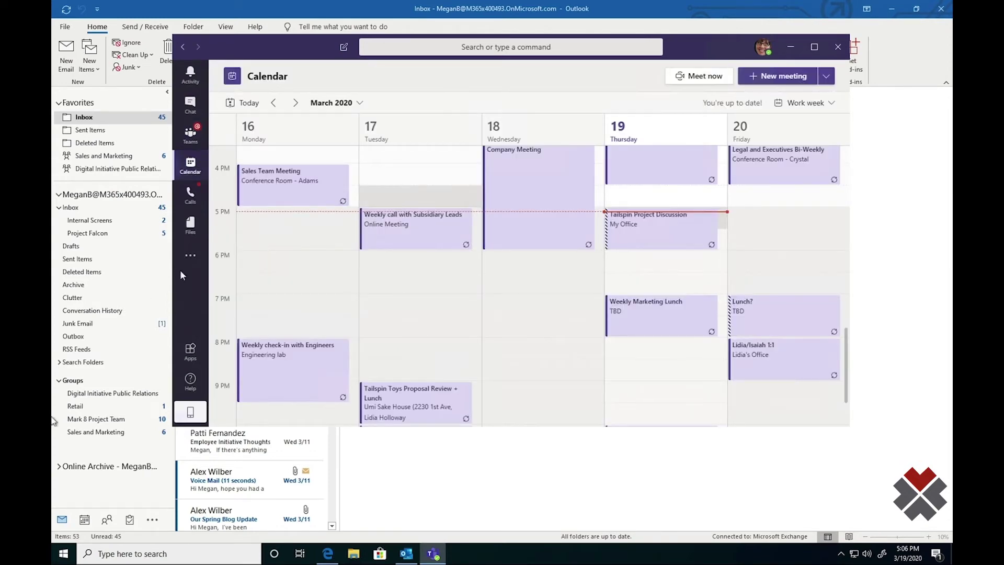
left_click(83, 527)
left_click(84, 521)
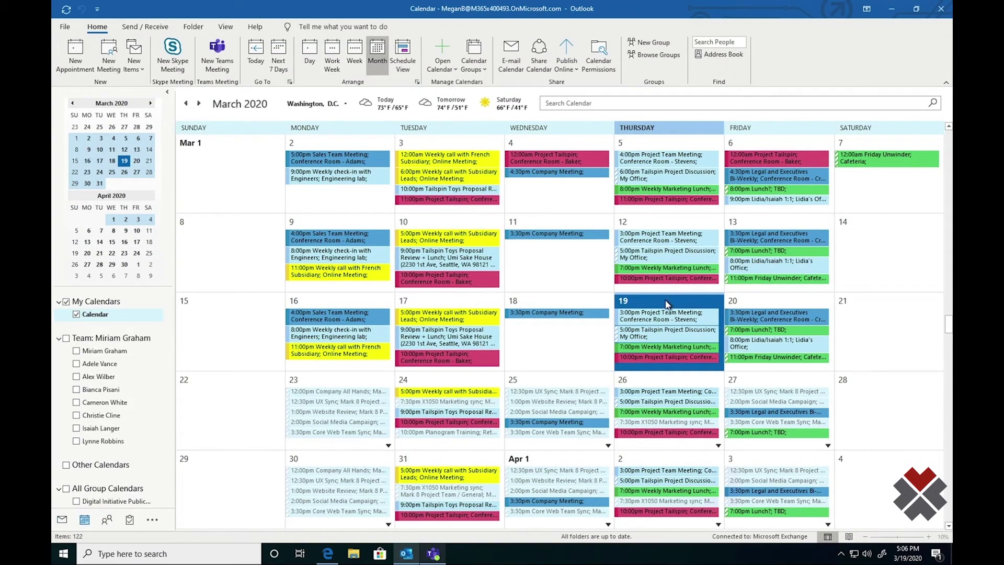
key("super")
left_click(433, 553)
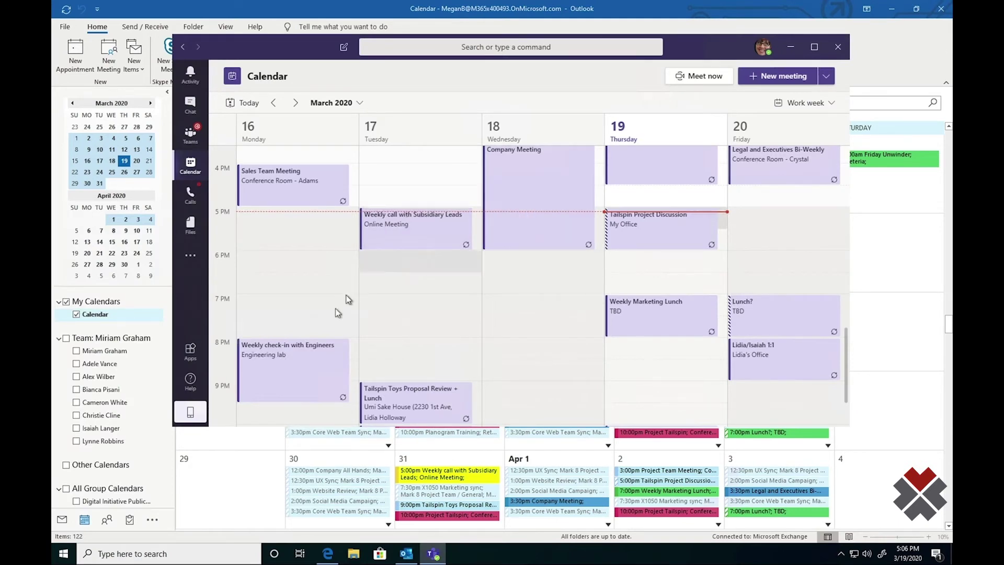
scroll(471, 314, "down", 3)
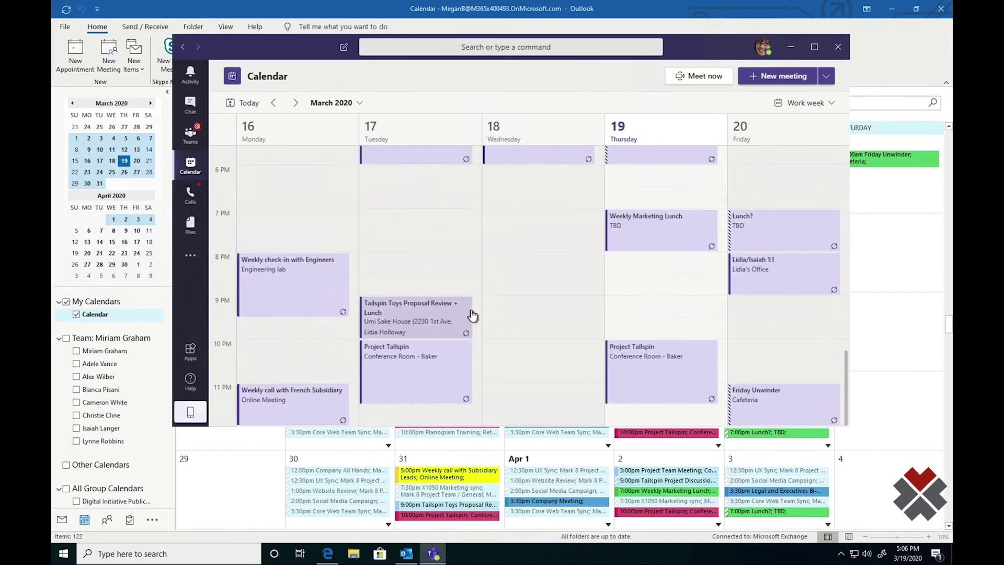
scroll(472, 313, "up", 4)
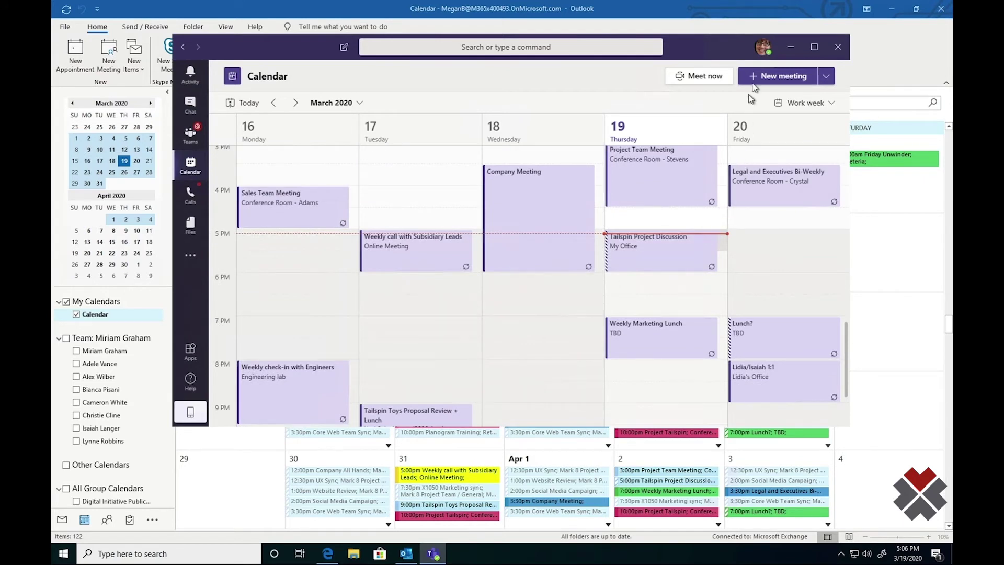
Create a new meeting titled "HR Brief" and add the colleague as a required attendee
left_click(754, 80)
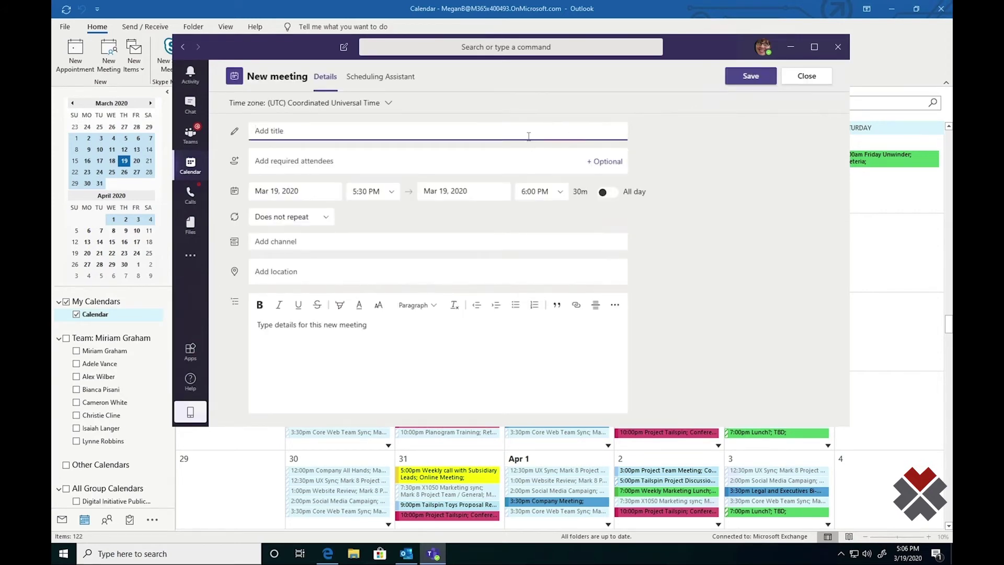
type("HR Brief")
left_click(517, 156)
type("isai")
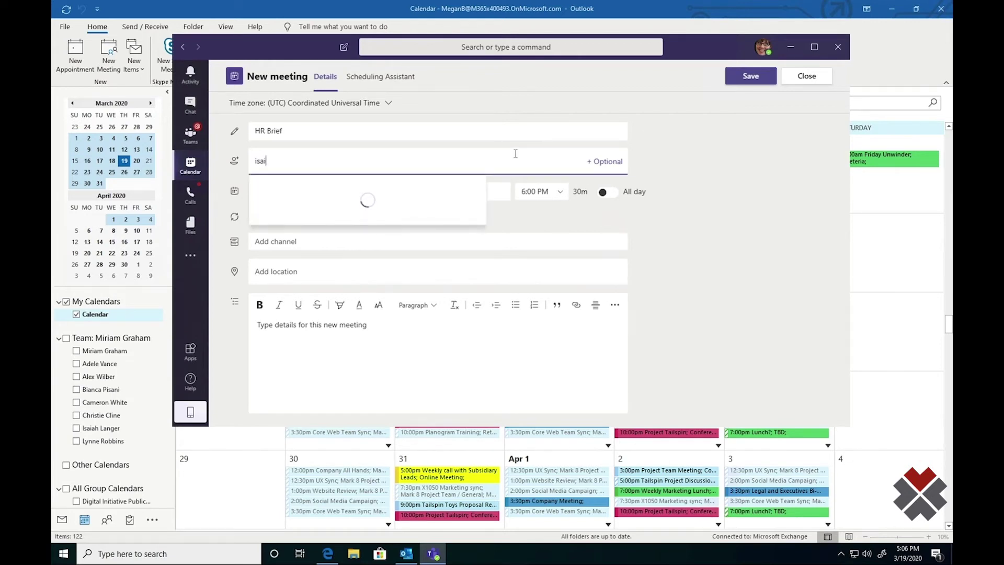
left_click(392, 187)
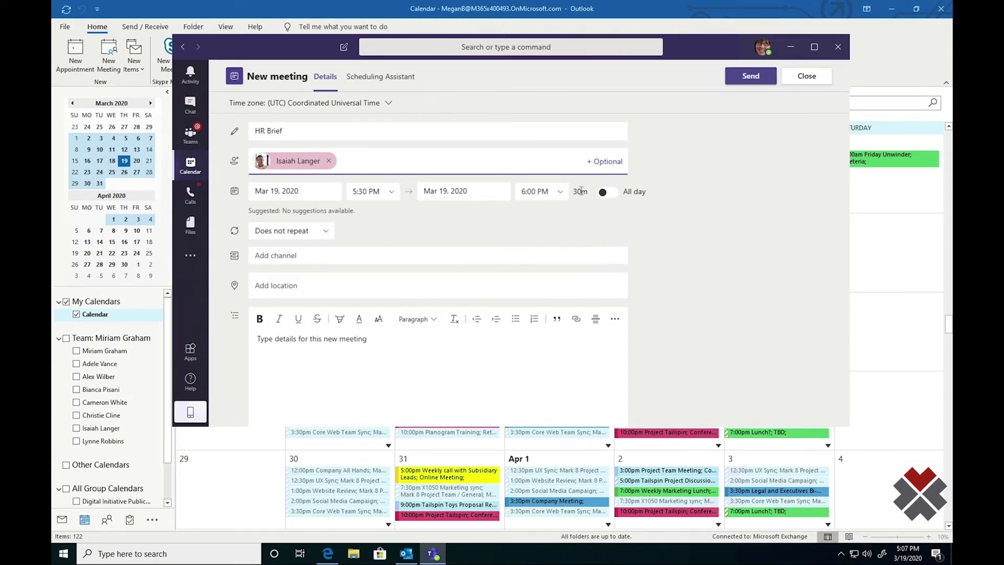
Leave the HR Brief meeting without a channel, enter the details "What we're going to talk about..." and send the invitation
left_click(320, 255)
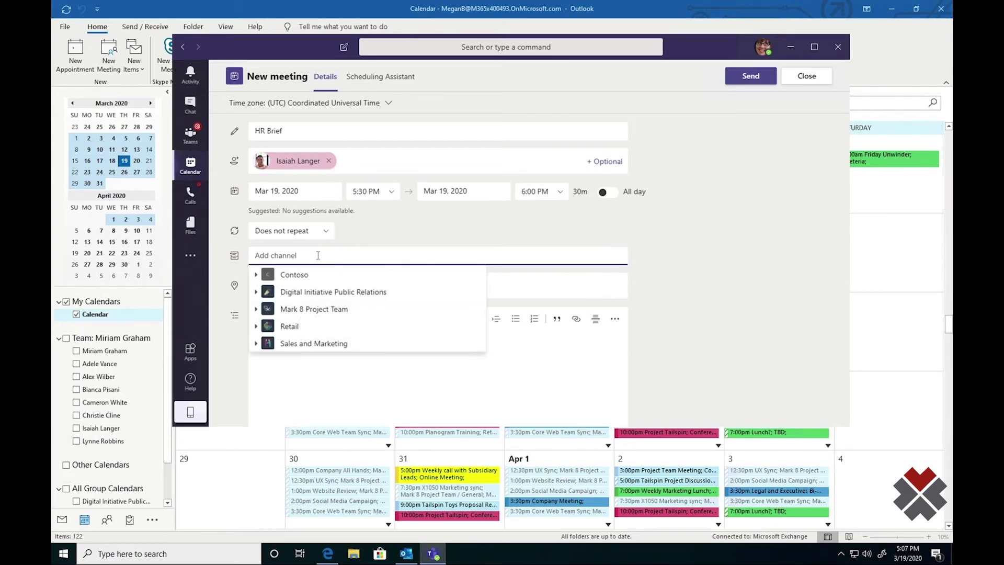
left_click(768, 262)
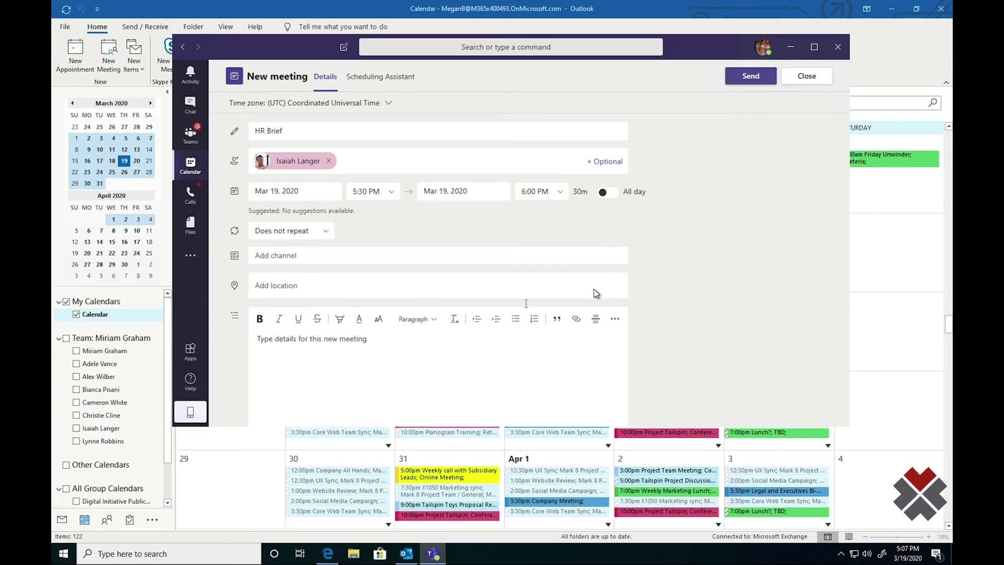
left_click(468, 339)
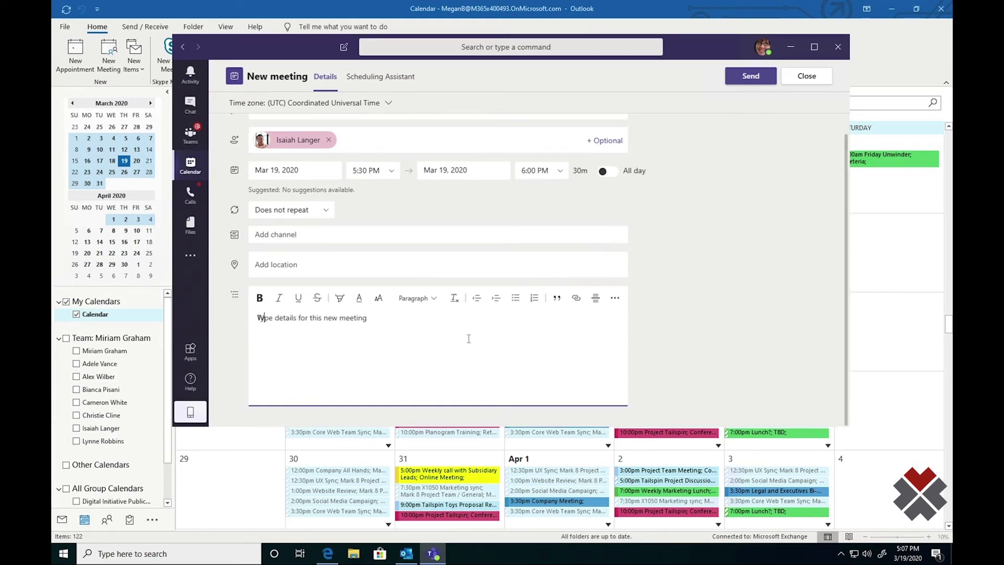
type("What we're goin")
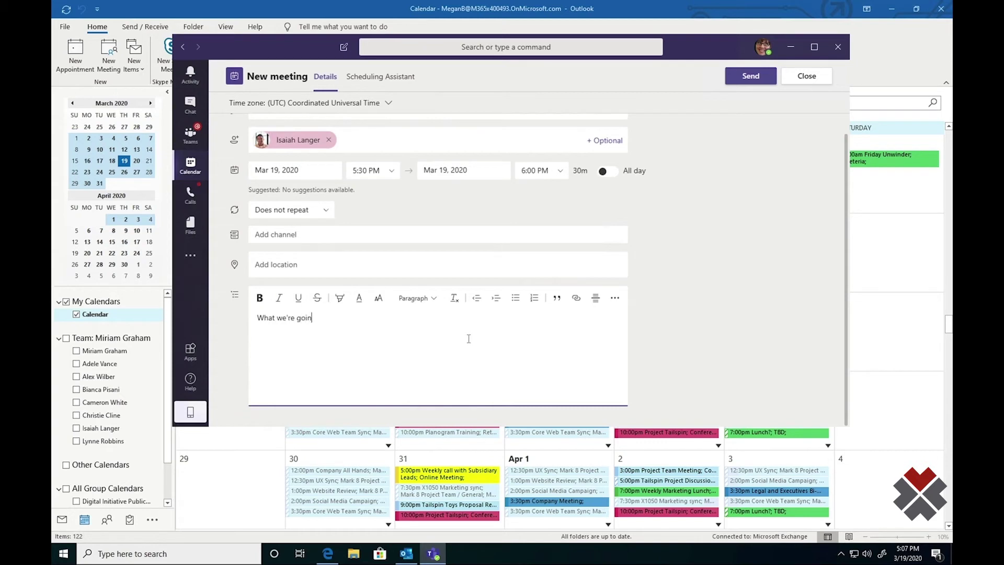
type("g to talk about...")
scroll(622, 256, "up", 1)
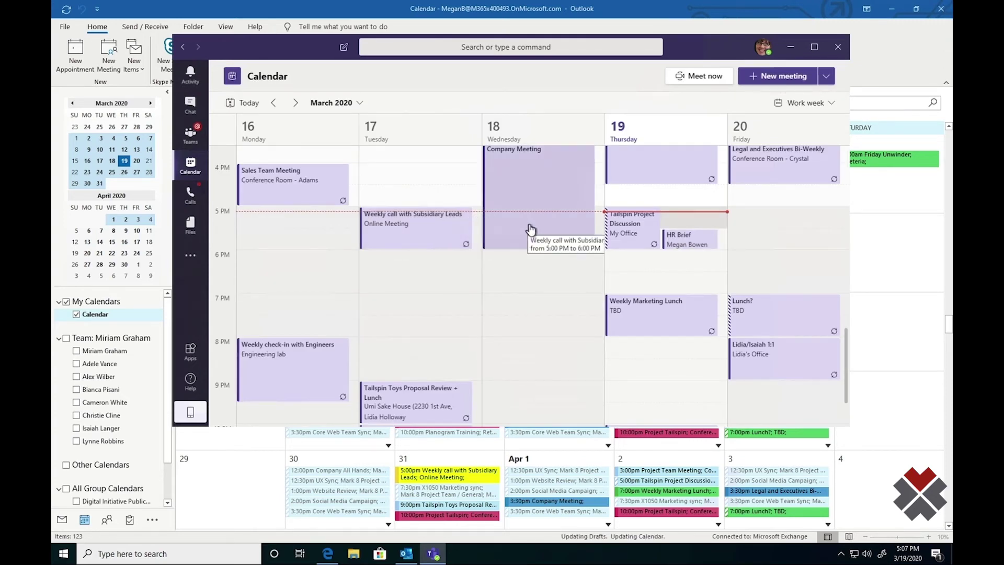
Find the HR Brief meeting on Thursday, March 19 in the calendar and open it
scroll(529, 225, "up", 3)
scroll(532, 230, "down", 3)
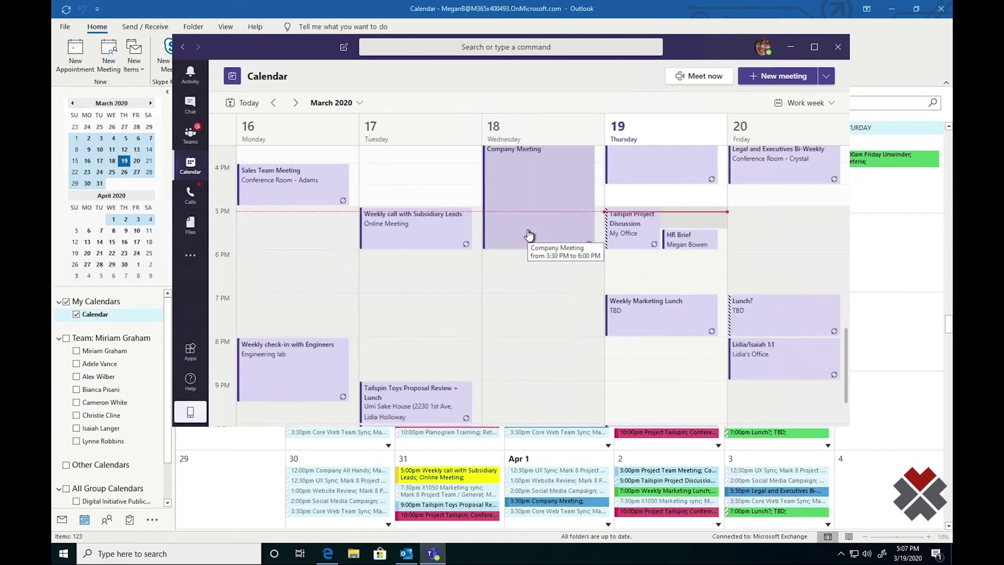
left_click(669, 241)
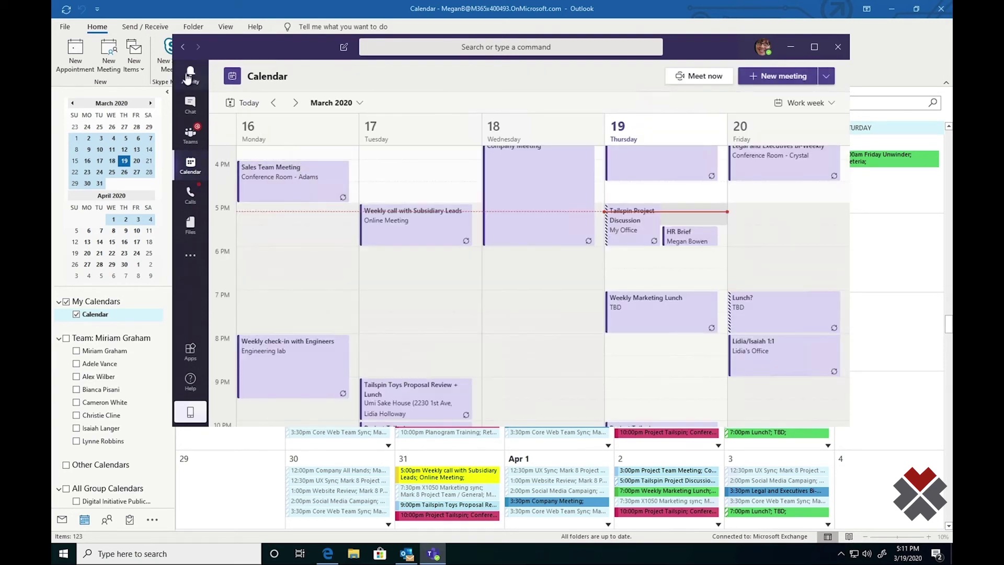
Look through the activity feed, including the Monthly Reports post behind the reaction to your reply
left_click(190, 75)
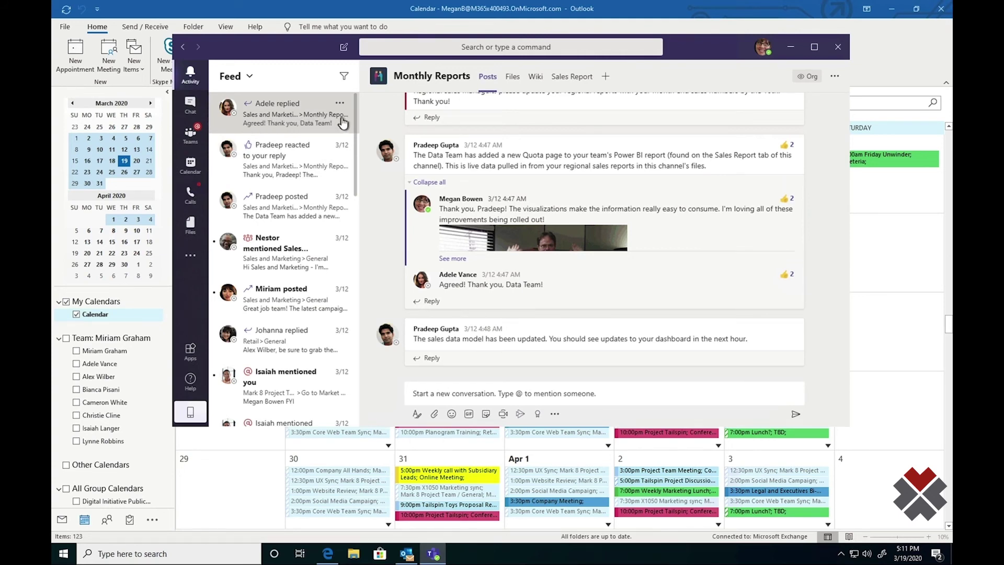
left_click(295, 180)
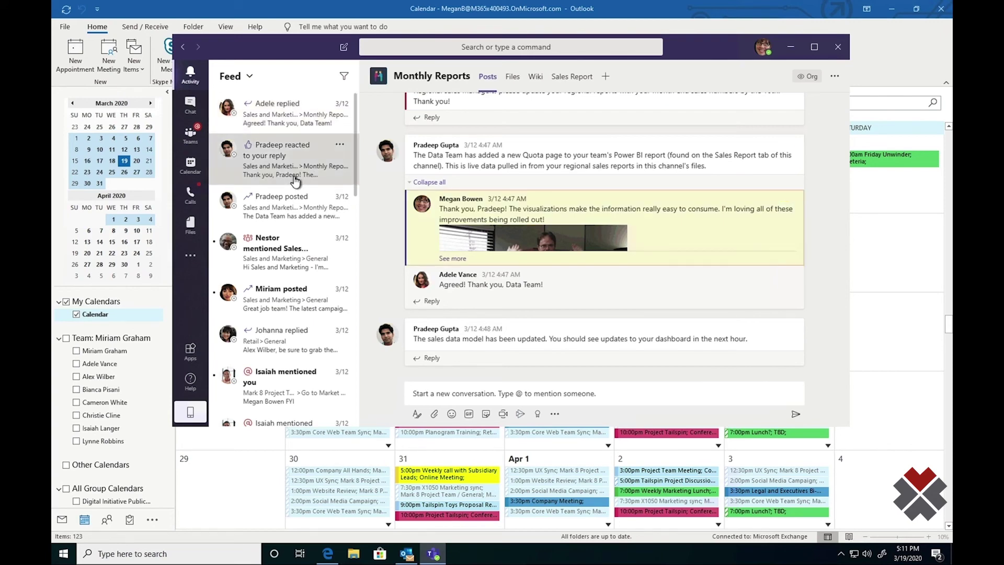
scroll(295, 179, "down", 3)
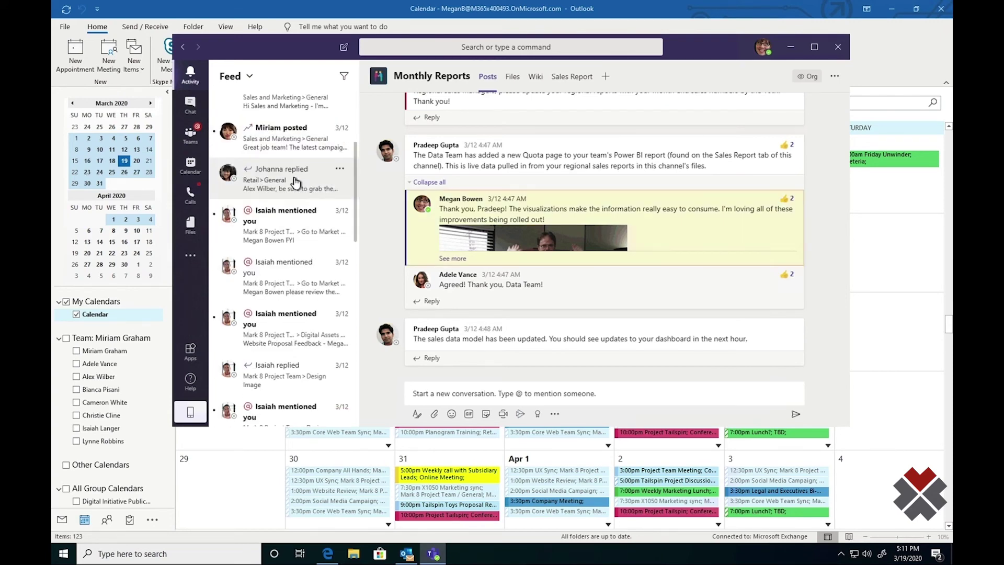
scroll(295, 180, "down", 8)
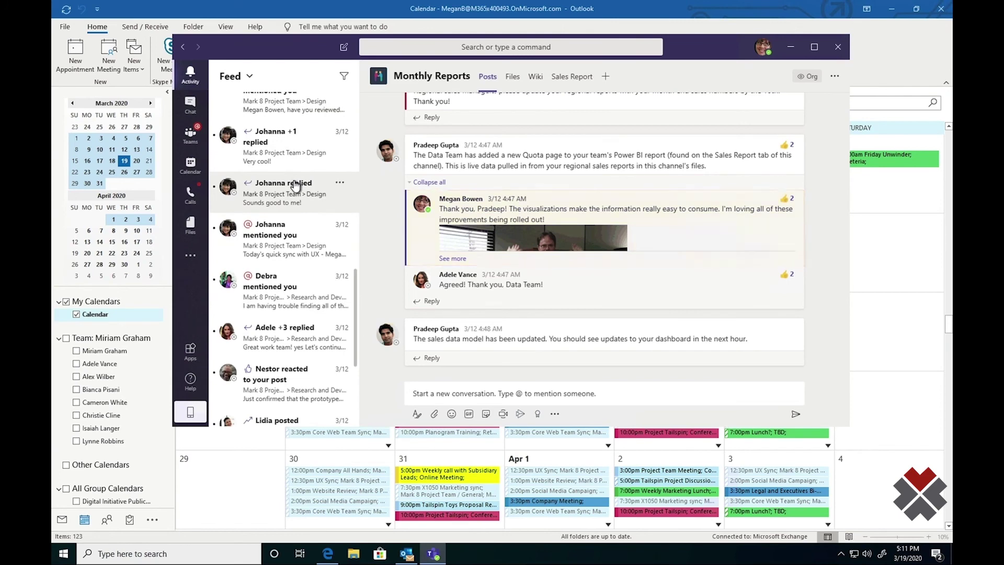
Look further through the activity feed, opening the "I can help" mention in the Design channel and the newest Monthly Reports reply
scroll(295, 186, "up", 5)
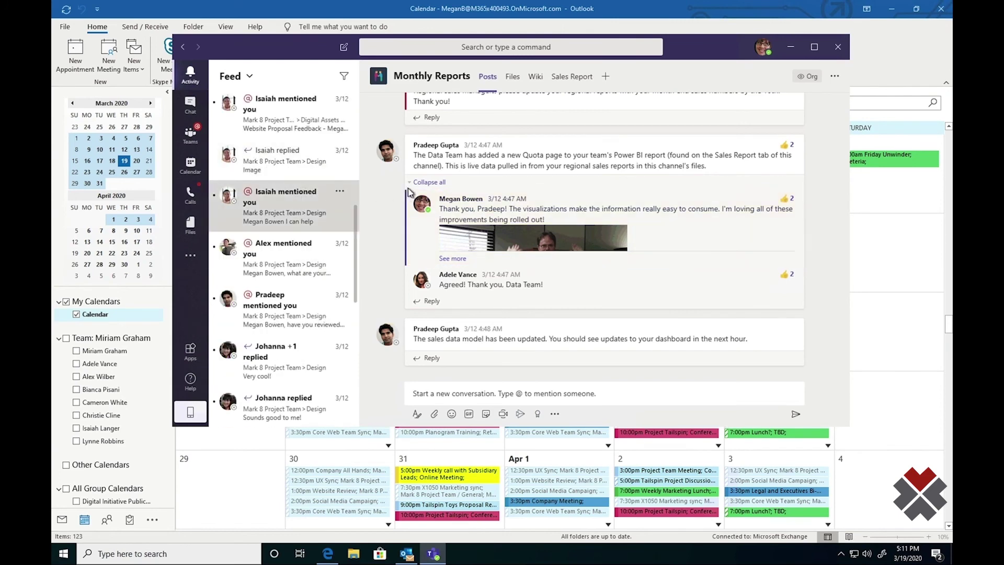
left_click(293, 219)
scroll(295, 222, "down", 5)
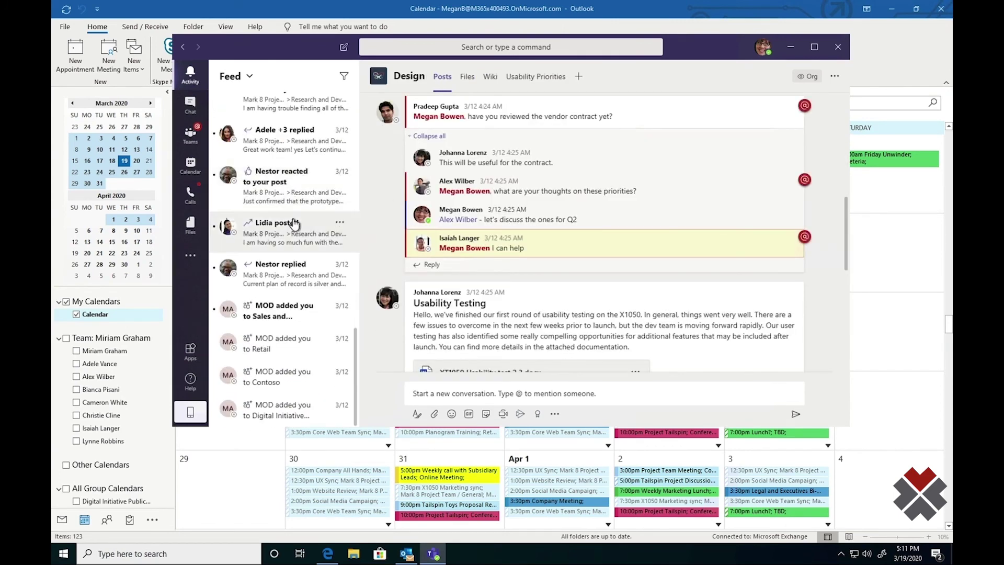
scroll(294, 224, "up", 10)
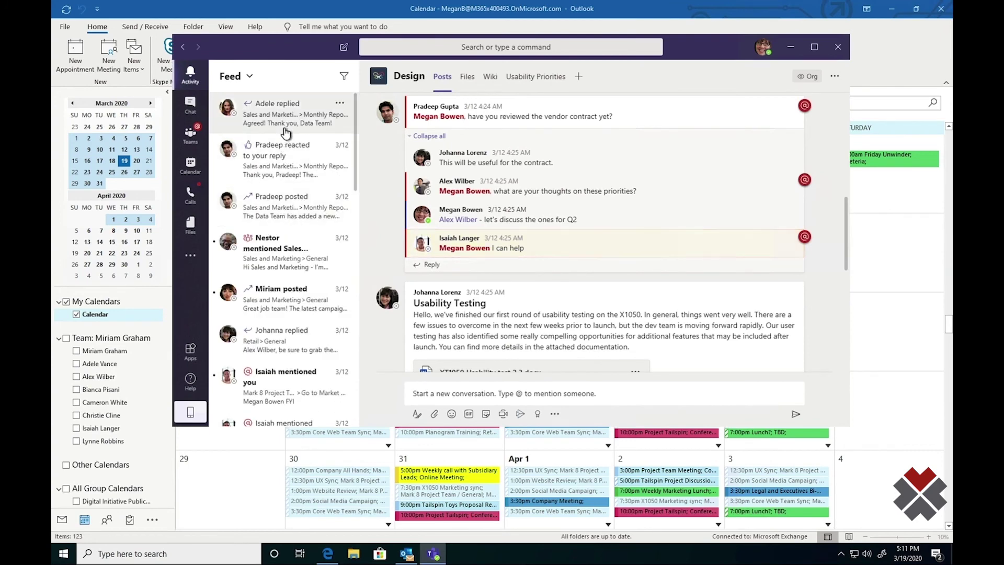
left_click(285, 129)
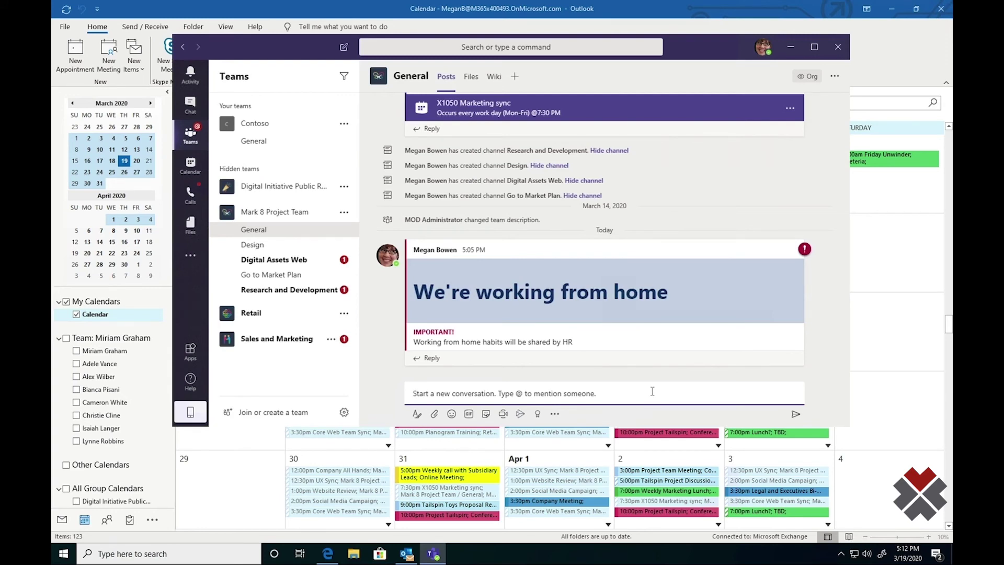
Look over the sticker, GIF and emoji choices for a new conversation in the Mark 8 Project Team's General channel
left_click(651, 392)
left_click(484, 414)
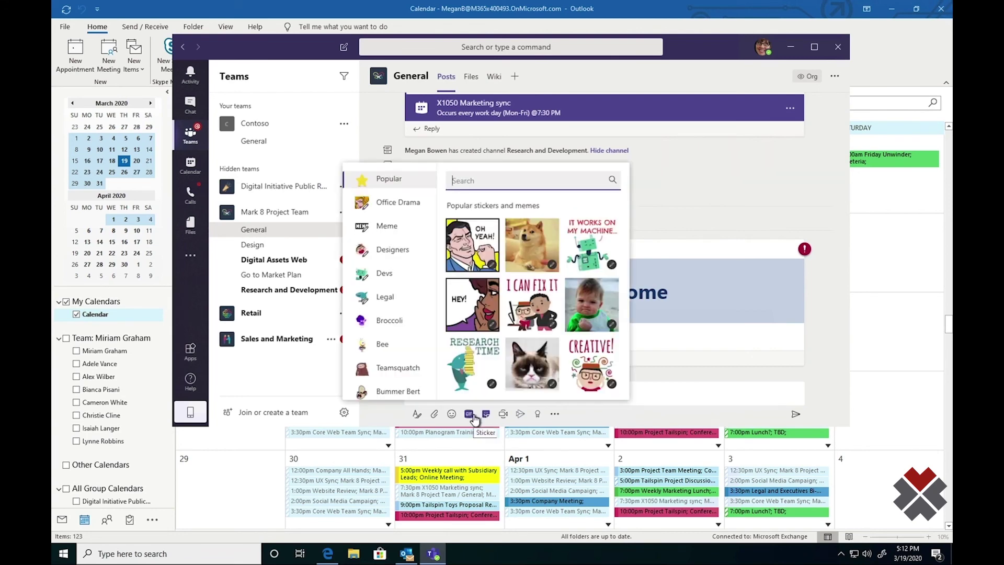
left_click(469, 414)
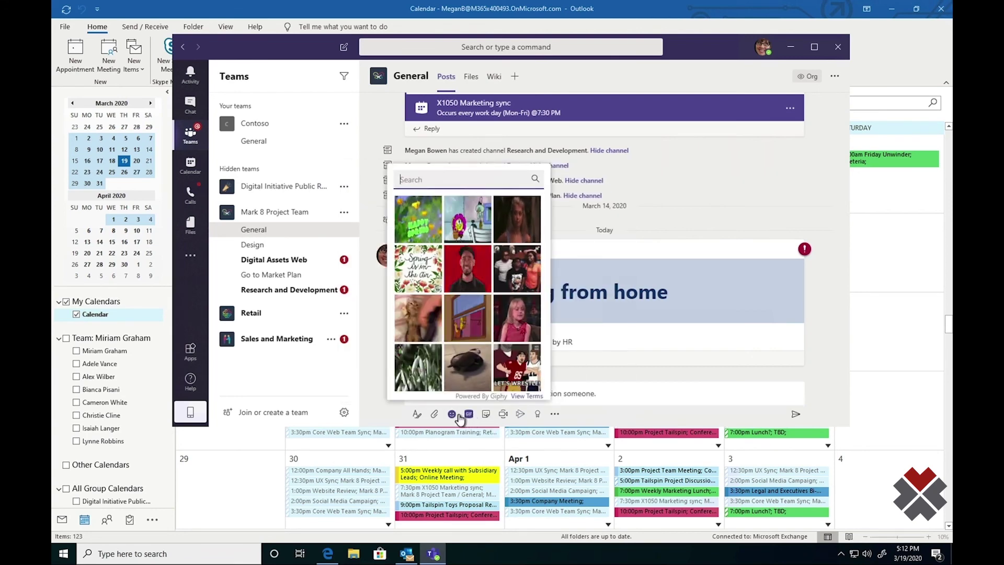
left_click(458, 416)
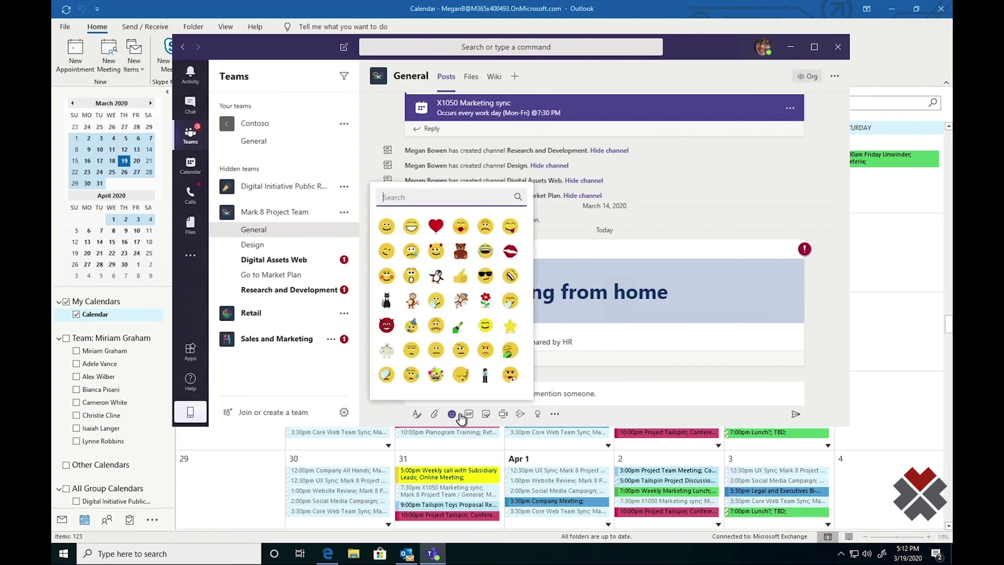
left_click(459, 414)
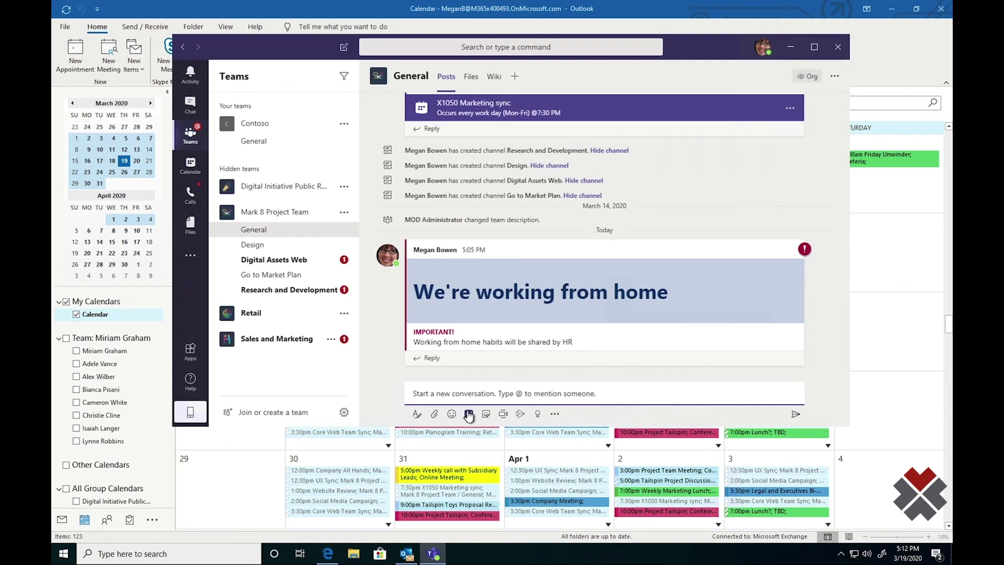
Search the GIFs for "fun" and post the one of the pig with a sparkler to the General channel
left_click(469, 414)
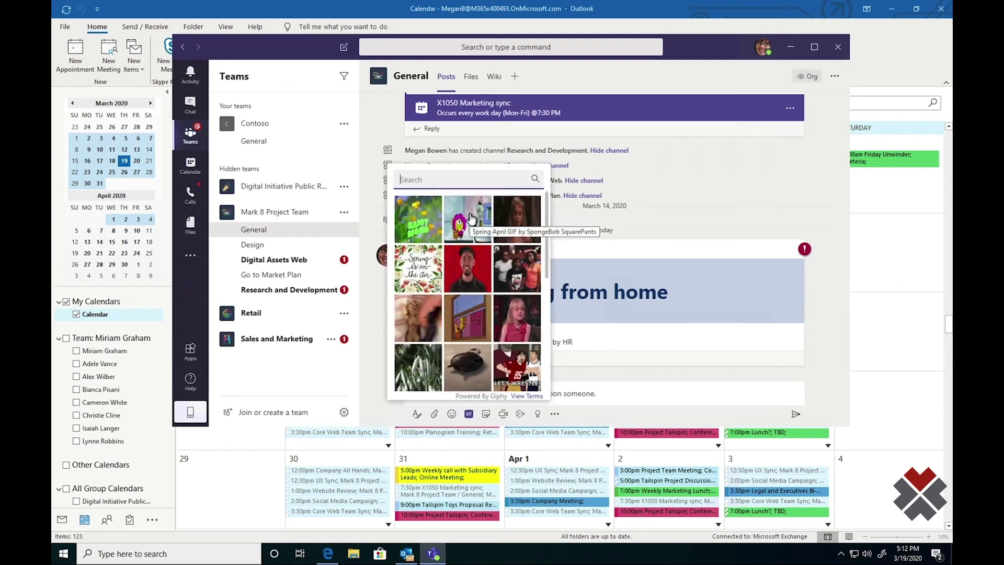
type("fun")
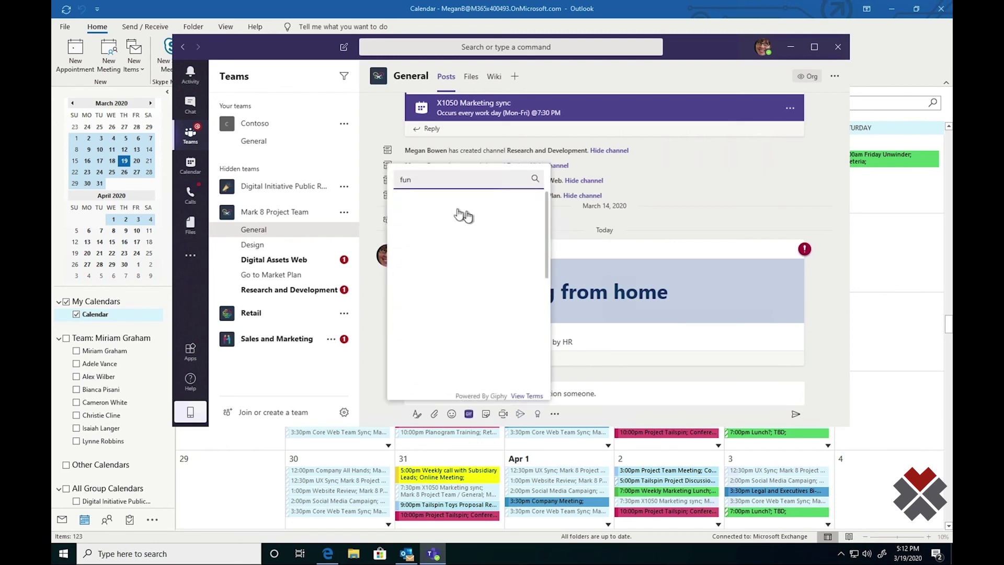
left_click(481, 218)
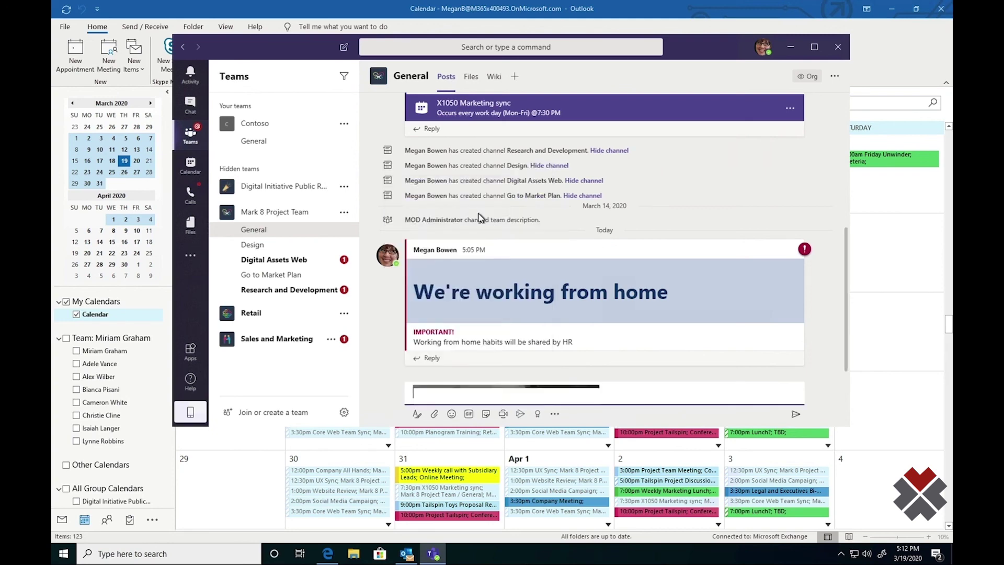
key("Return")
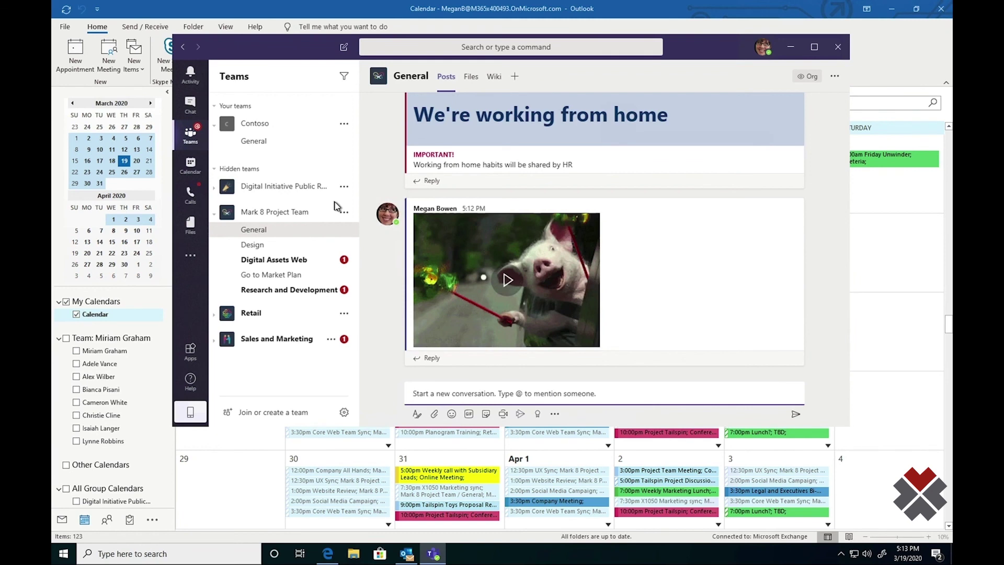
mouse_move(379, 217)
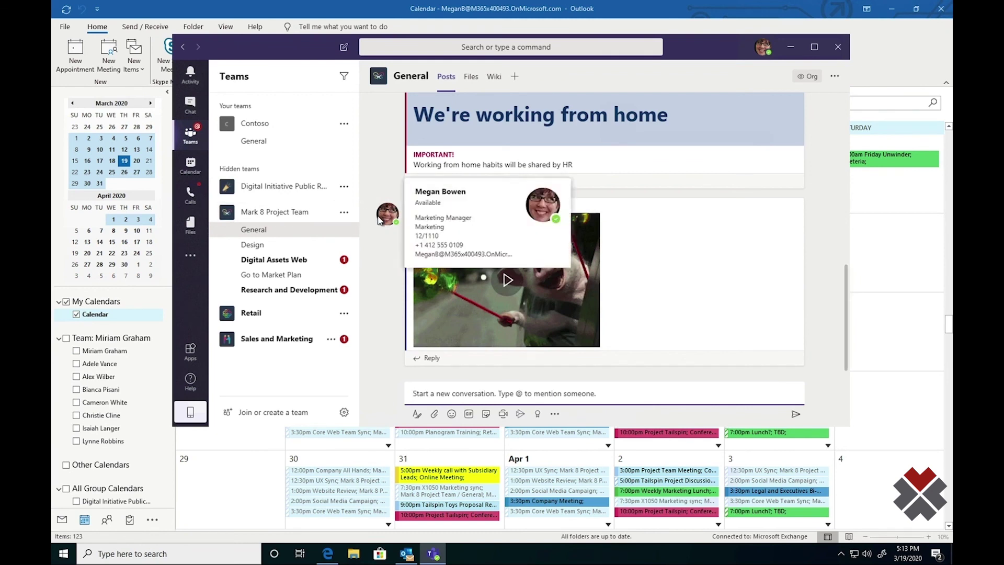